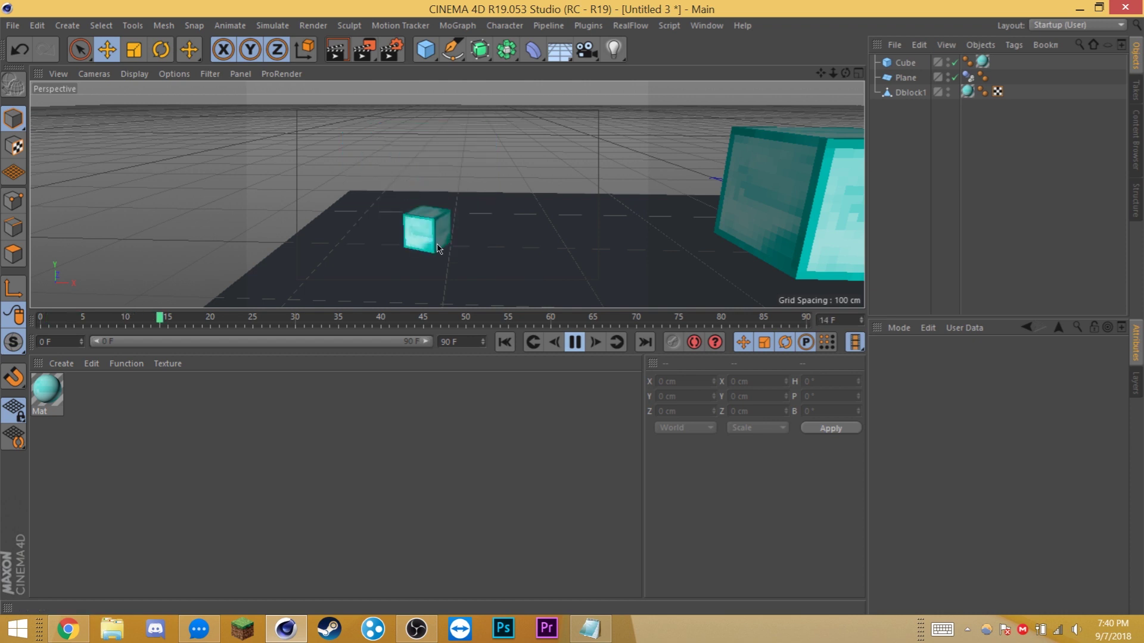
Stop the animation playback and record a keyframe for the cube at frame 0.
{"action": "left_click", "coordinate": [575, 342]}
{"action": "left_click", "coordinate": [154, 320]}
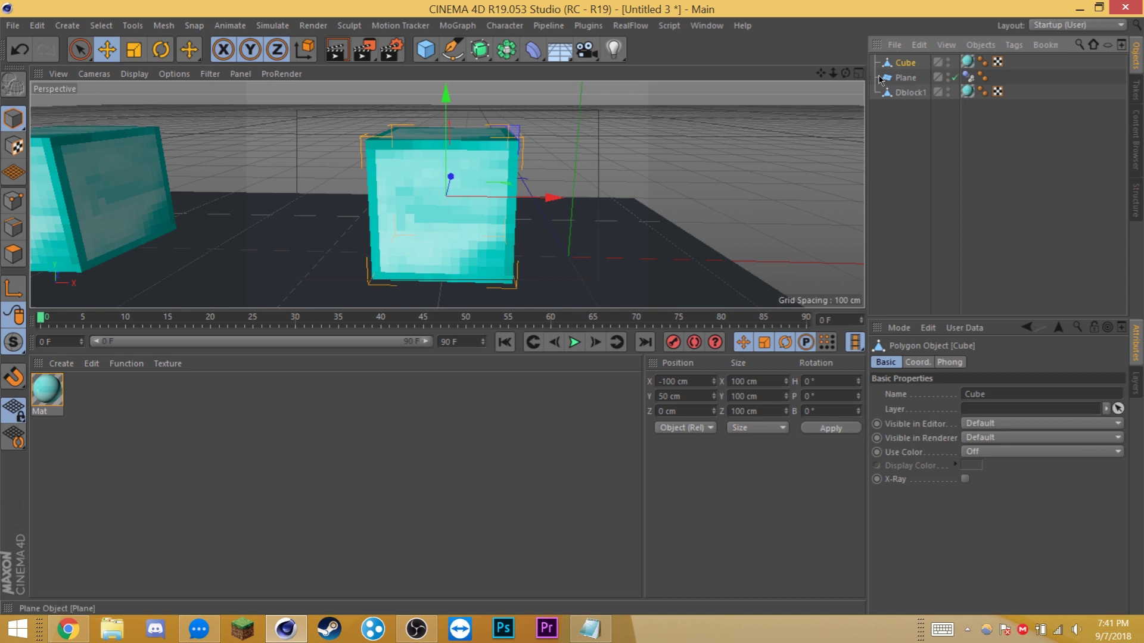
{"action": "left_click", "coordinate": [918, 362]}
{"action": "left_click", "coordinate": [676, 346]}
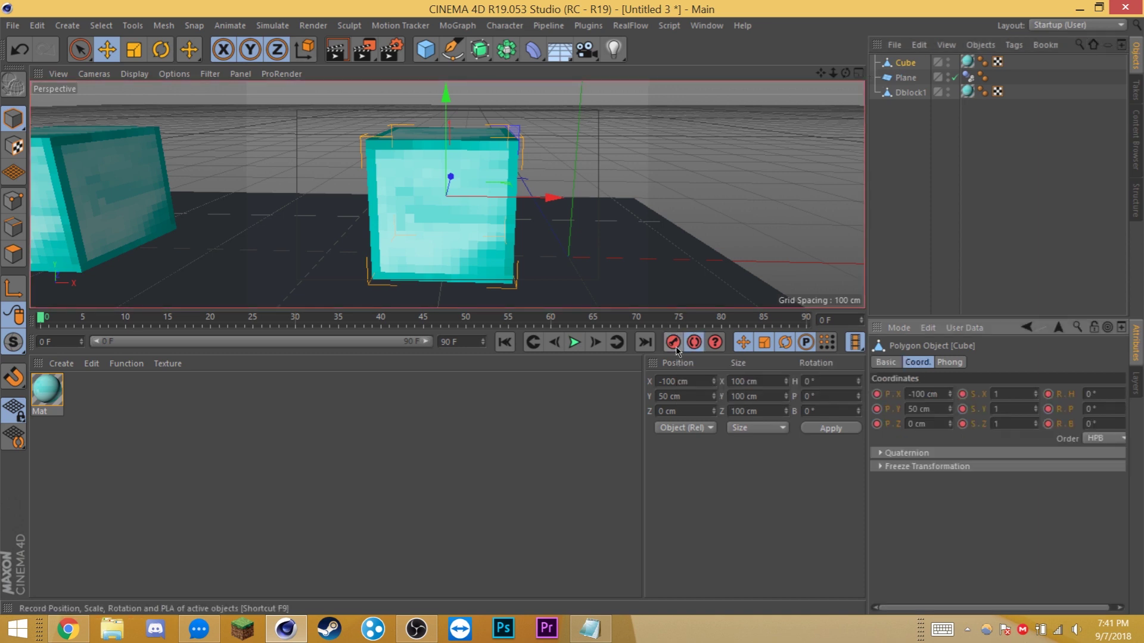
{"action": "key", "text": "F8"}
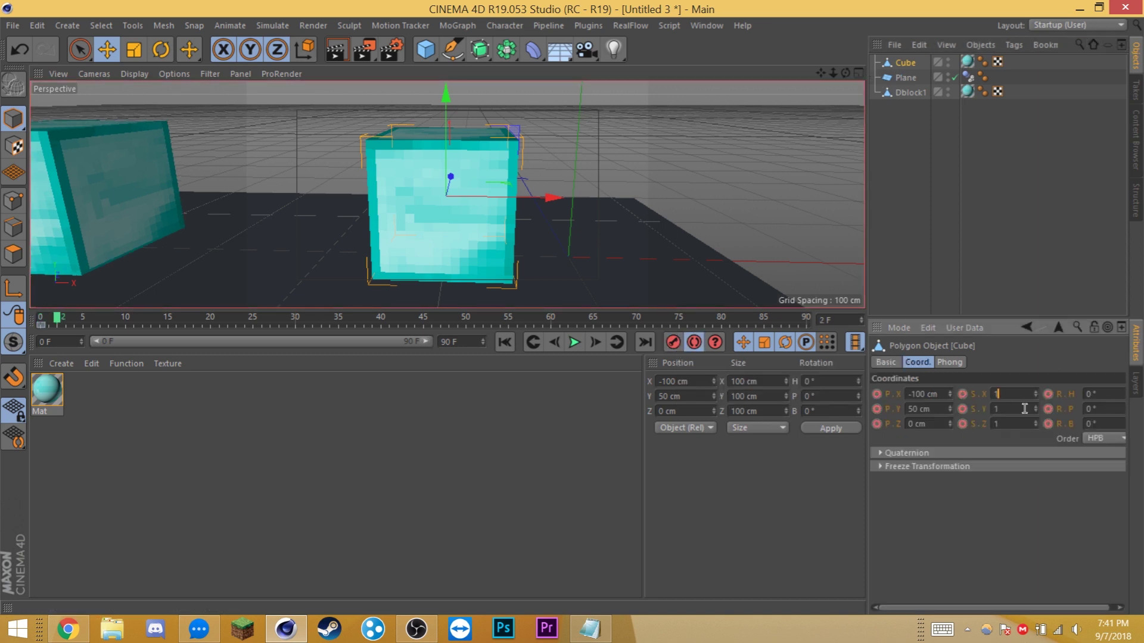
Set the cube's X, Y and Z scale to 1.1 at frame 2.
{"action": "key", "text": "Tab"}
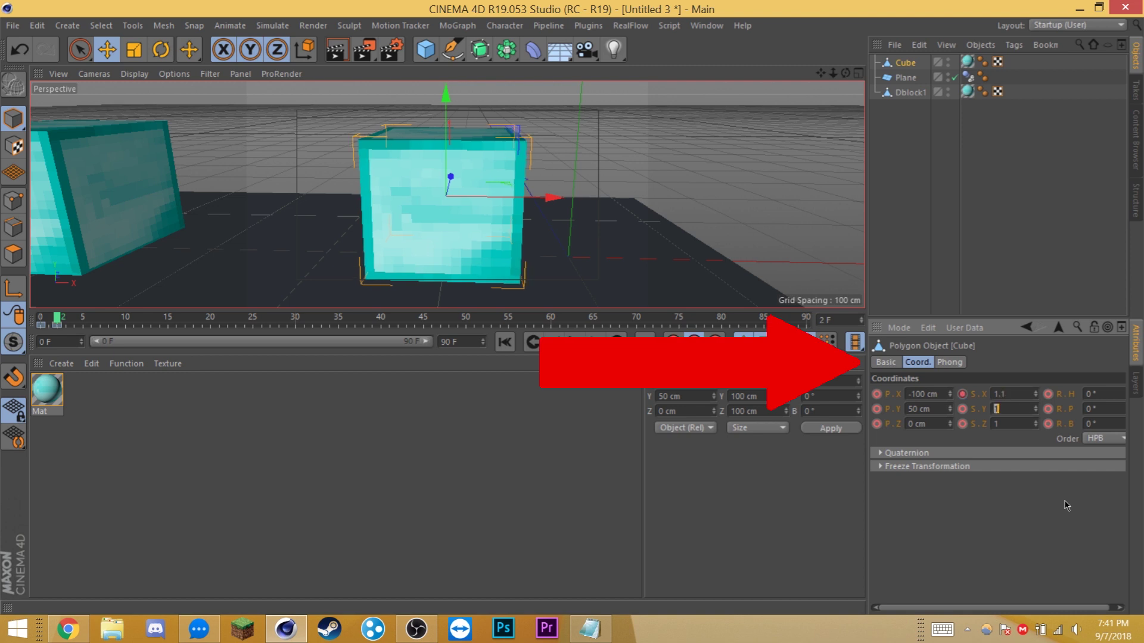
{"action": "type", "text": "1.1"}
{"action": "key", "text": "Return"}
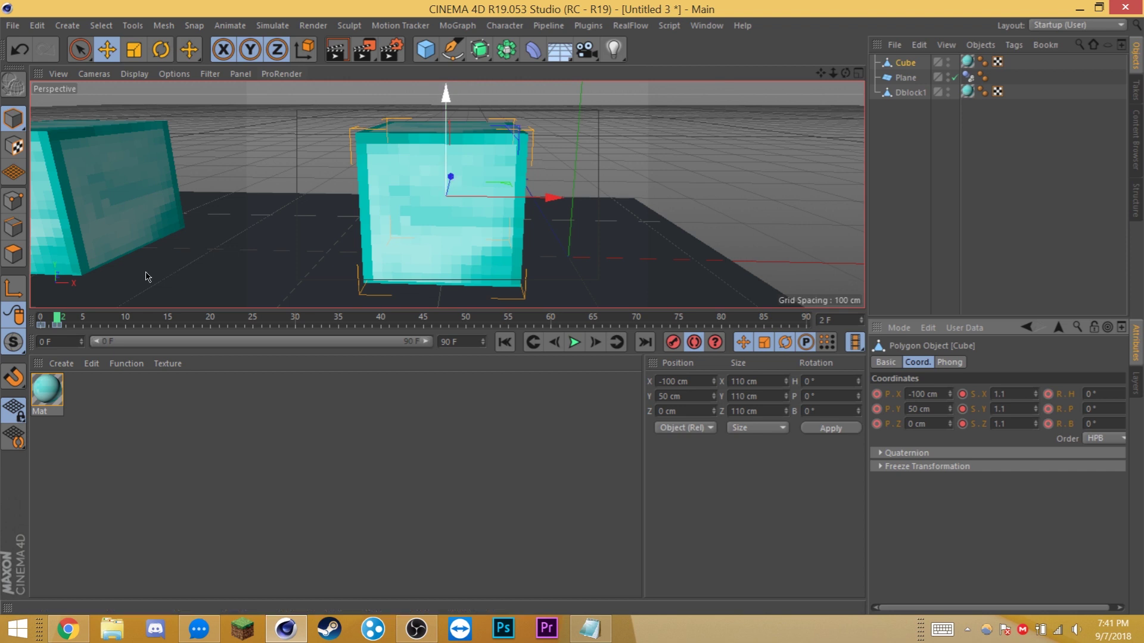
Set the cube's scale to 0 on all three axes at frame 6.
{"action": "left_click", "coordinate": [91, 319]}
{"action": "left_click_drag", "start_coordinate": [1009, 394], "coordinate": [856, 350]}
{"action": "type", "text": "0"}
{"action": "key", "text": "Tab"}
{"action": "type", "text": "0"}
{"action": "key", "text": "Tab"}
{"action": "type", "text": "0"}
{"action": "key", "text": "Return"}
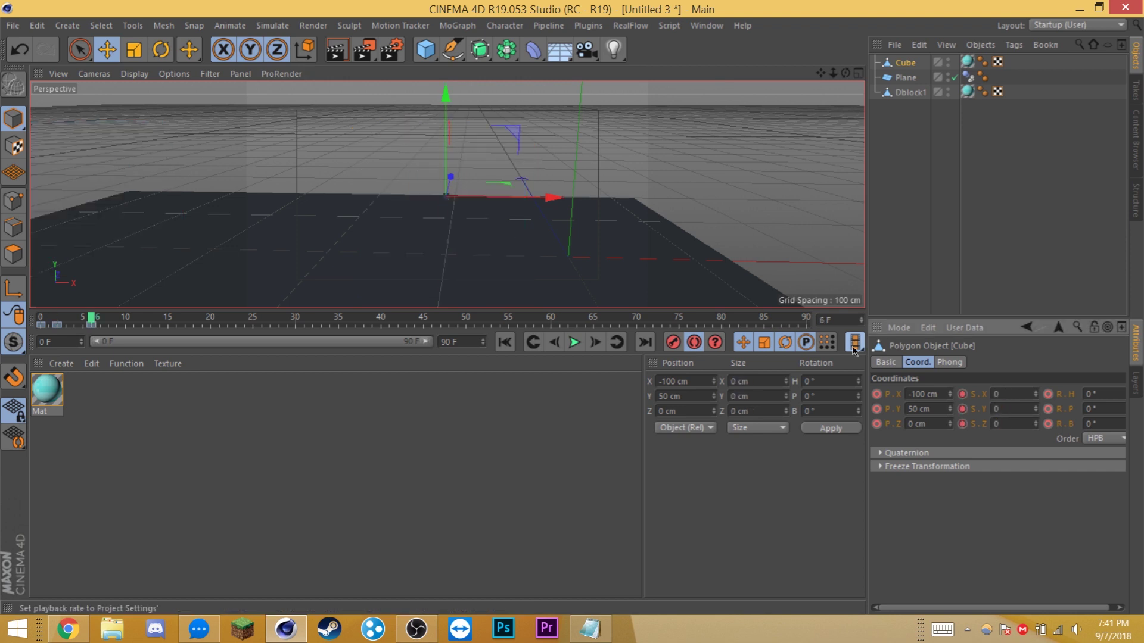
Set the cube's scale to 0.3 on all three axes at frame 10.
{"action": "left_click", "coordinate": [125, 320]}
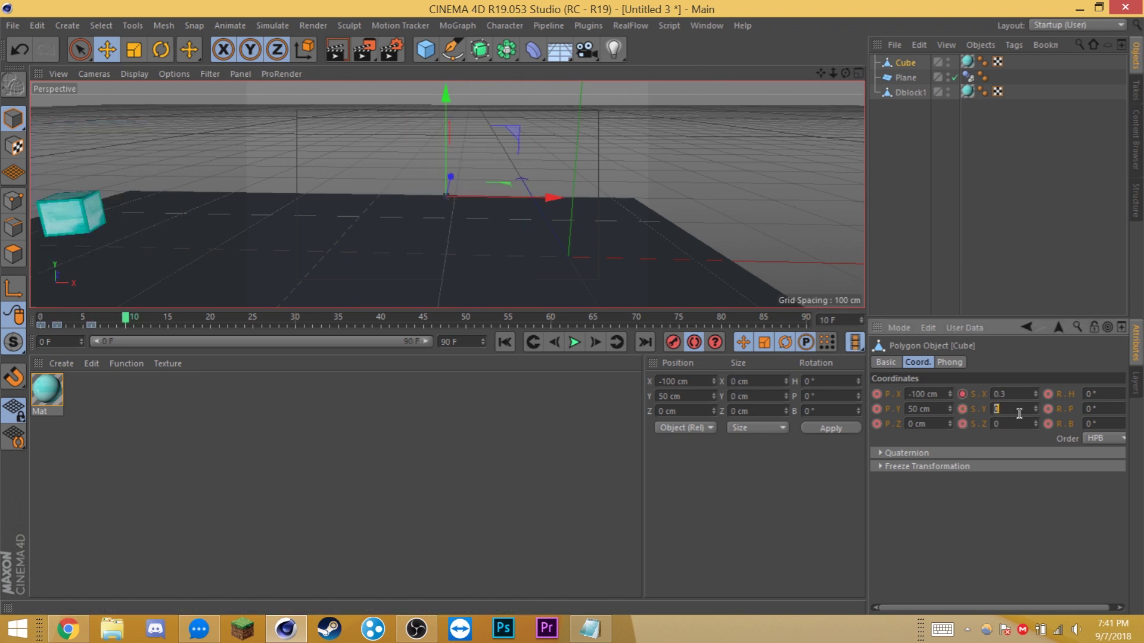
{"action": "type", "text": ".3"}
{"action": "key", "text": "Tab"}
{"action": "type", "text": "0.3"}
{"action": "key", "text": "Return"}
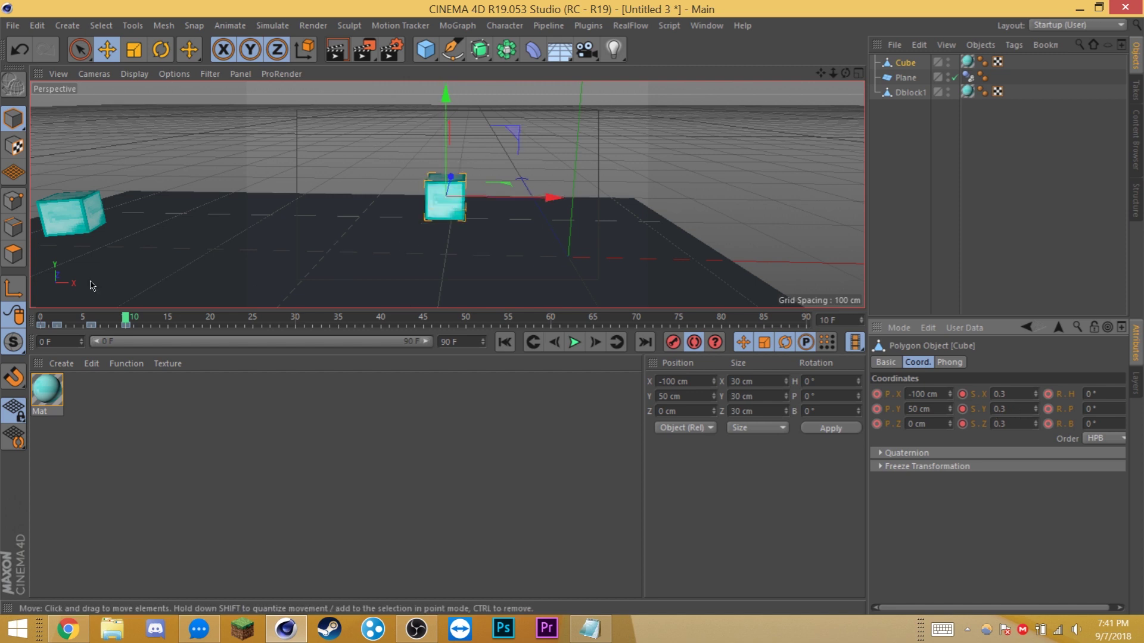
Lower the shrunken cube at frame 12 to a Y position of 20 cm, close to the plane.
{"action": "left_click", "coordinate": [65, 319]}
{"action": "left_click_drag", "start_coordinate": [81, 315], "coordinate": [91, 317]}
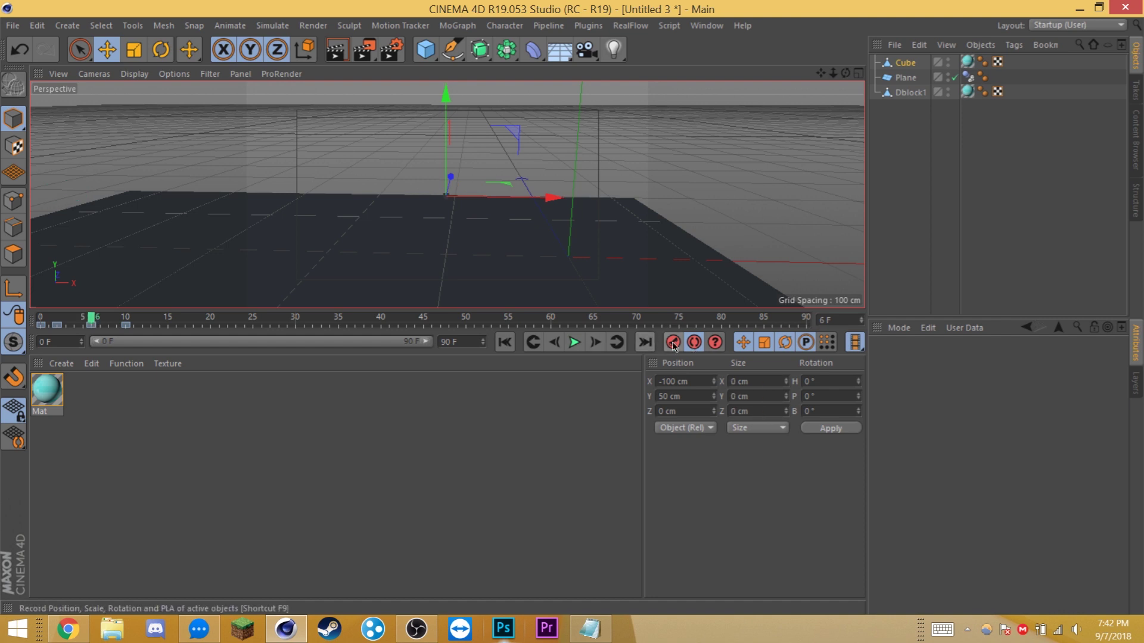
{"action": "key", "text": "g"}
{"action": "key", "text": "g"}
{"action": "key", "text": "g"}
{"action": "key", "text": "g"}
{"action": "key", "text": "g"}
{"action": "key", "text": "g"}
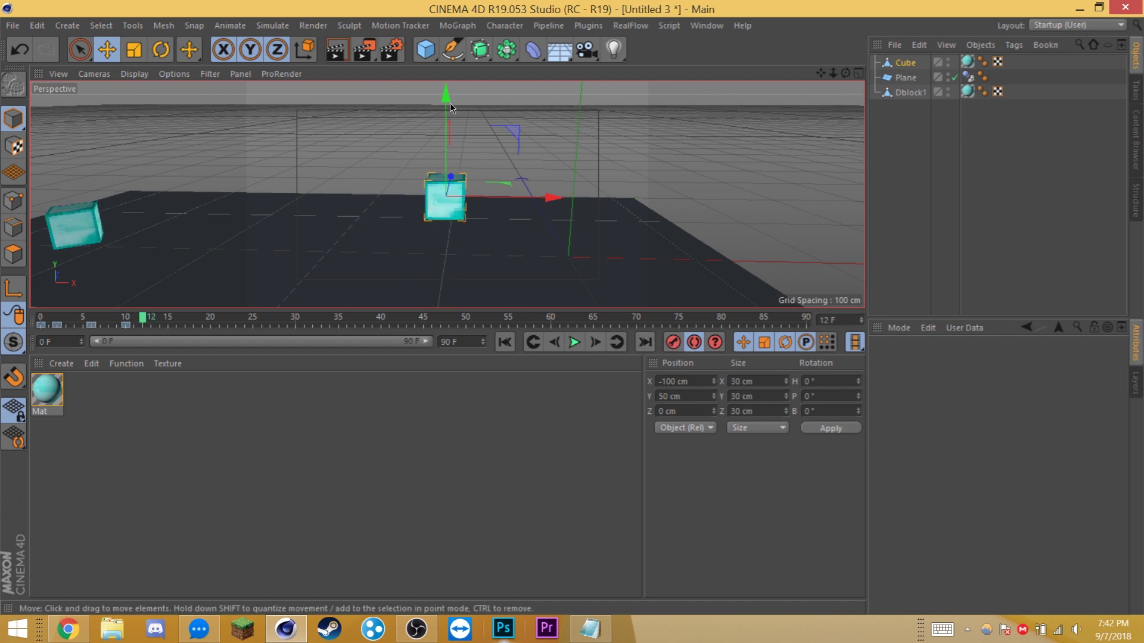
{"action": "left_click_drag", "start_coordinate": [450, 104], "coordinate": [452, 138]}
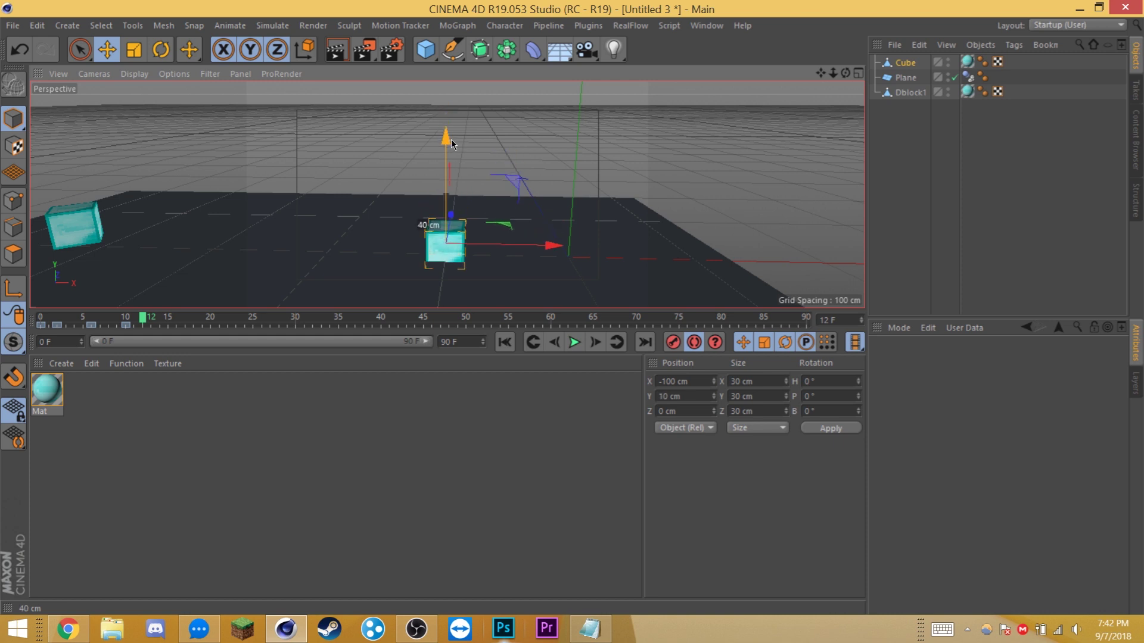
{"action": "left_click_drag", "start_coordinate": [451, 140], "coordinate": [451, 128]}
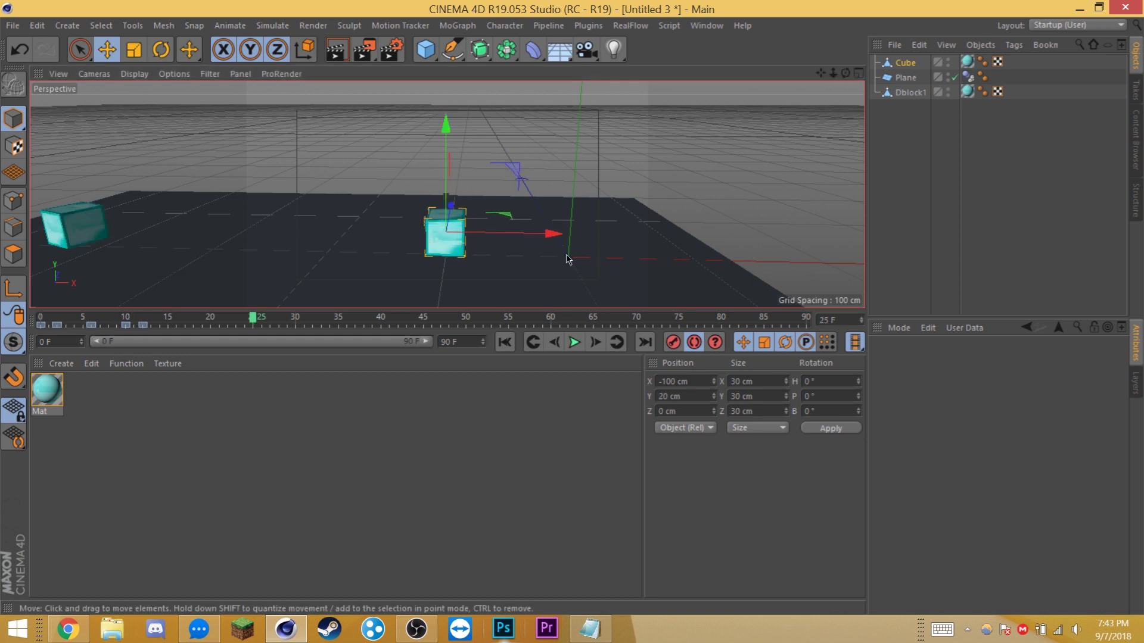
Rotate the cube to a heading of 130° at frame 25 and preview the animation.
{"action": "key", "text": "r"}
{"action": "mouse_move", "coordinate": [429, 256]}
{"action": "left_mouse_down"}
{"action": "mouse_move", "coordinate": [411, 245]}
{"action": "mouse_move", "coordinate": [420, 238]}
{"action": "left_mouse_up"}
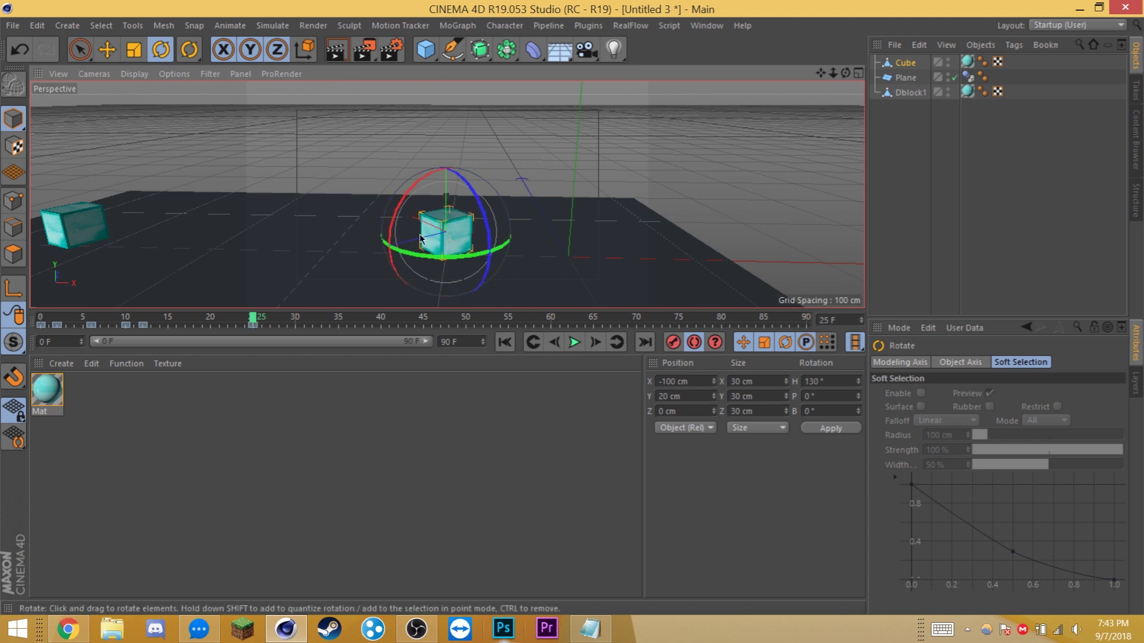
{"action": "left_click_drag", "start_coordinate": [94, 317], "coordinate": [220, 319]}
{"action": "key", "text": "e"}
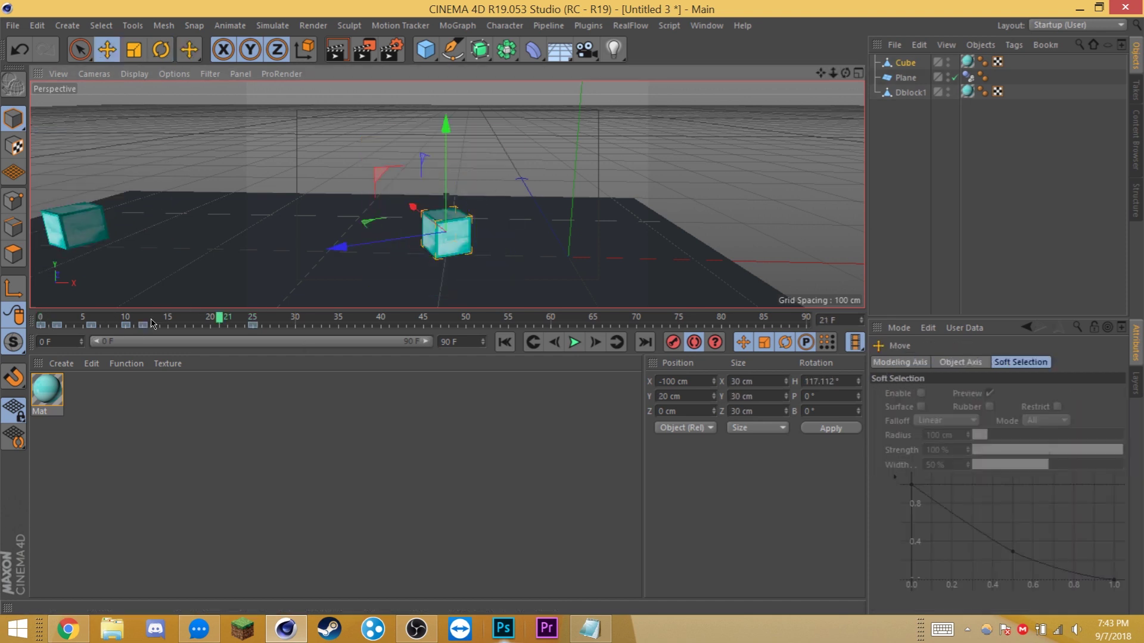
{"action": "left_click", "coordinate": [143, 321]}
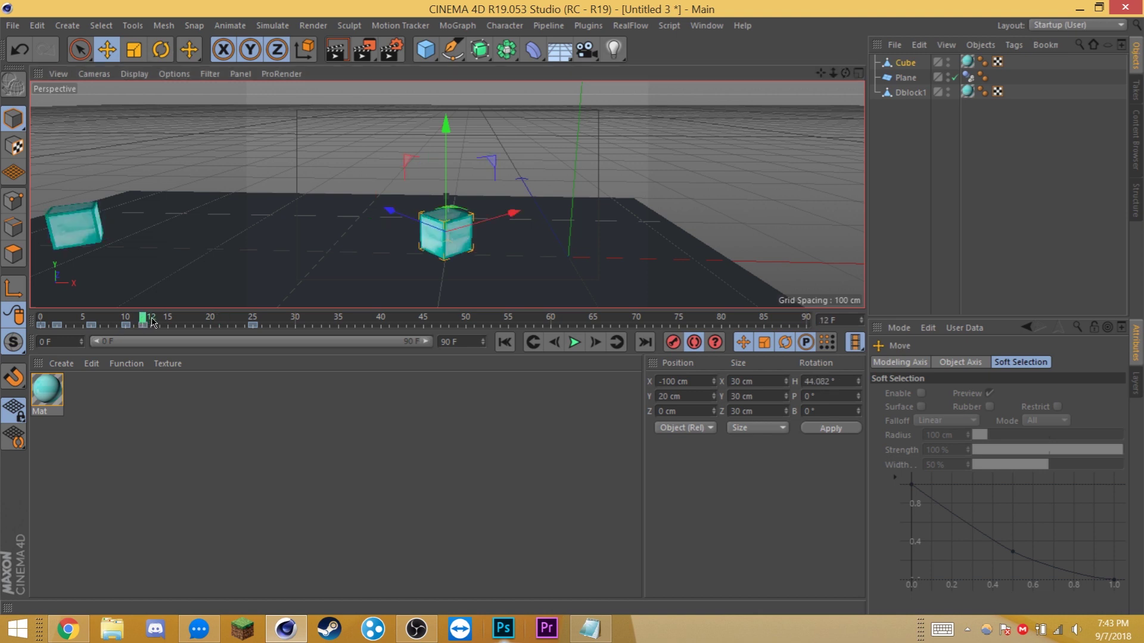
{"action": "left_click_drag", "start_coordinate": [149, 322], "coordinate": [180, 326]}
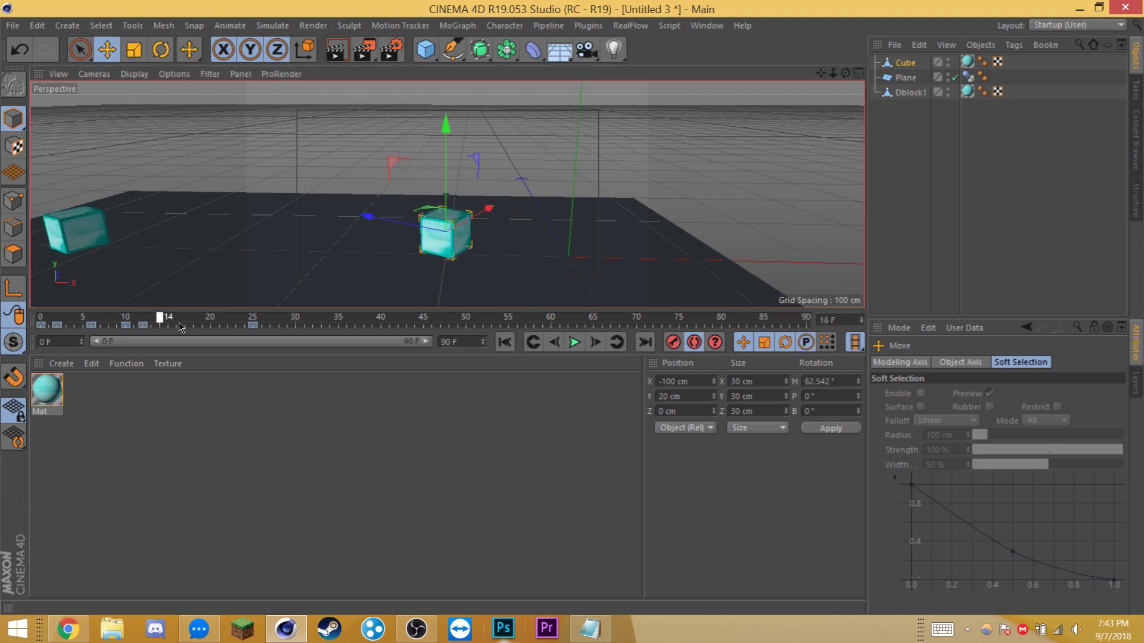
{"action": "key", "text": "r"}
{"action": "left_click", "coordinate": [575, 343]}
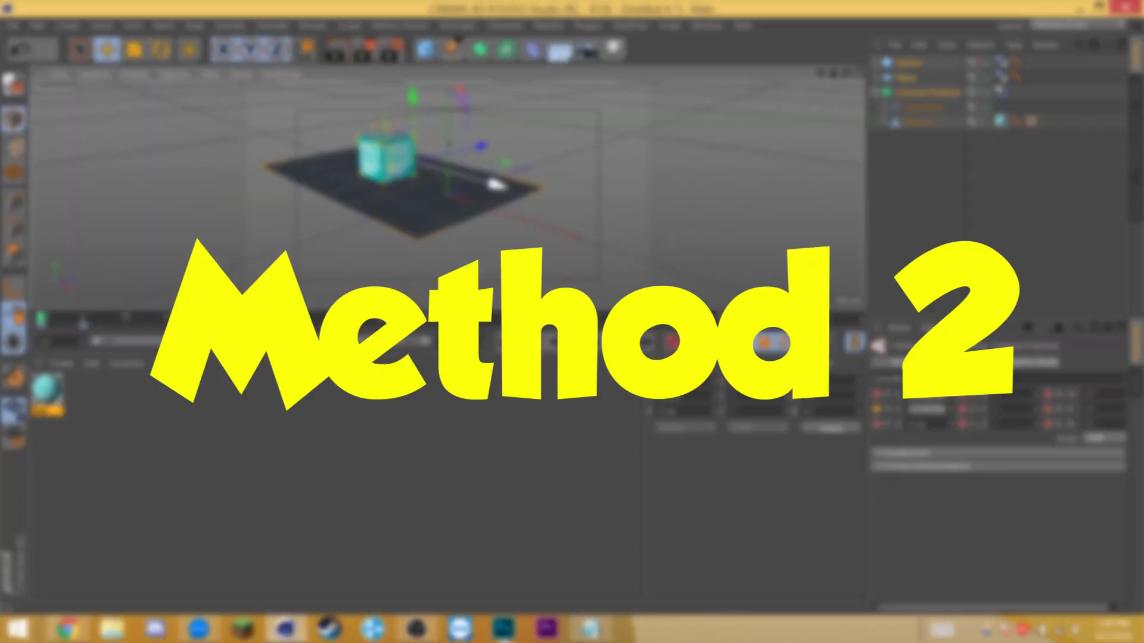
{"action": "scroll", "coordinate": [351, 149], "scroll_direction": "up", "scroll_amount": 3}
{"action": "scroll", "coordinate": [381, 167], "scroll_direction": "up", "scroll_amount": 3}
{"action": "left_click_drag", "start_coordinate": [434, 252], "coordinate": [515, 234], "text": "alt"}
{"action": "right_click_drag", "start_coordinate": [483, 229], "coordinate": [438, 225], "text": "alt"}
{"action": "middle_click_drag", "start_coordinate": [441, 237], "coordinate": [482, 254], "text": "alt"}
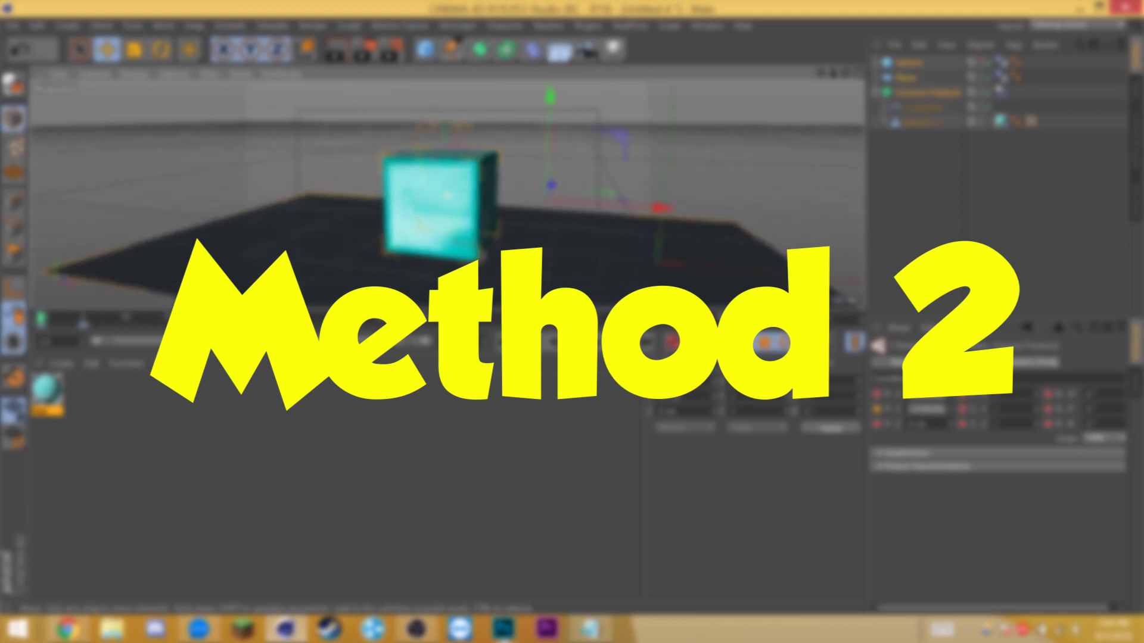
{"action": "left_click_drag", "start_coordinate": [493, 268], "coordinate": [506, 280], "text": "alt"}
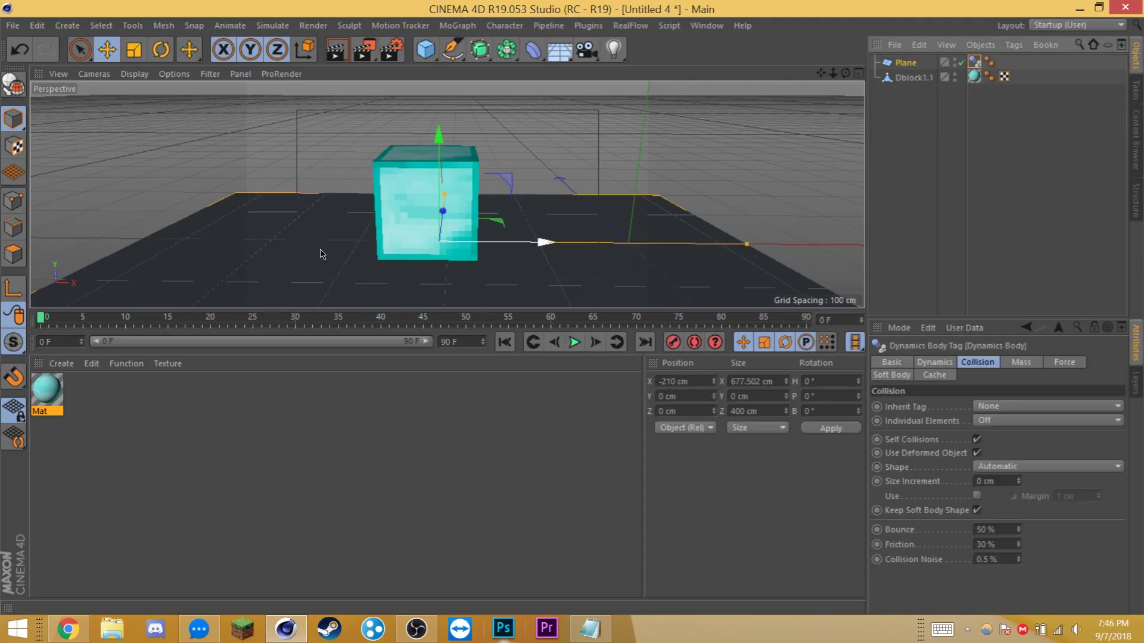
{"action": "left_click_drag", "start_coordinate": [426, 49], "coordinate": [537, 271]}
{"action": "left_click", "coordinate": [959, 62]}
{"action": "left_click", "coordinate": [959, 63]}
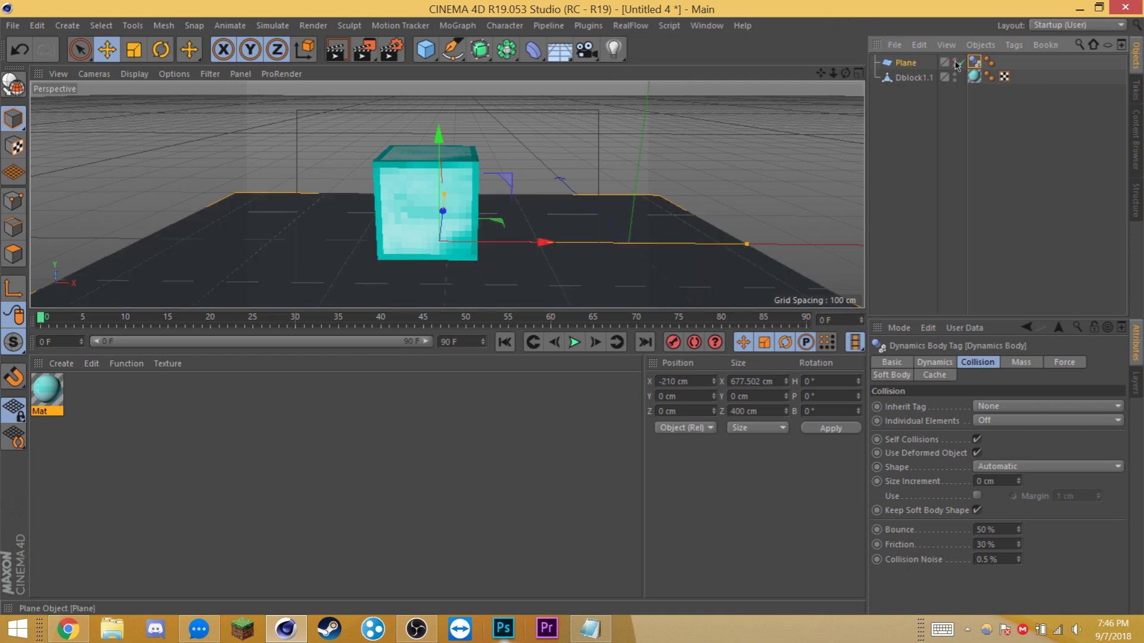
Add a Collider Body simulation tag to the plane.
{"action": "right_click", "coordinate": [901, 64]}
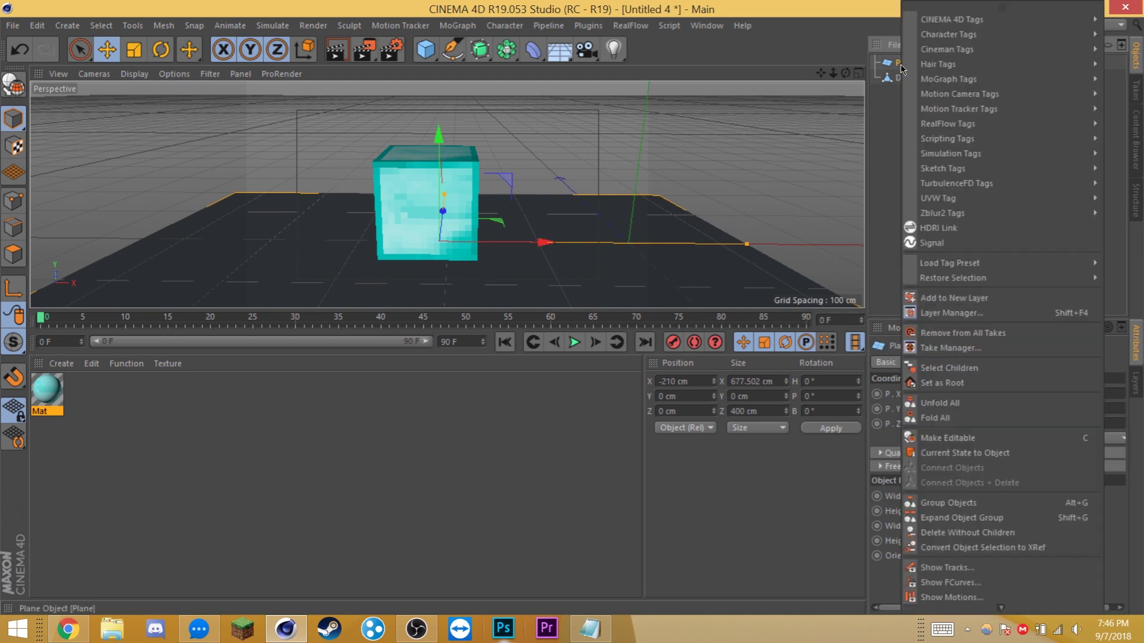
{"action": "mouse_move", "coordinate": [947, 153]}
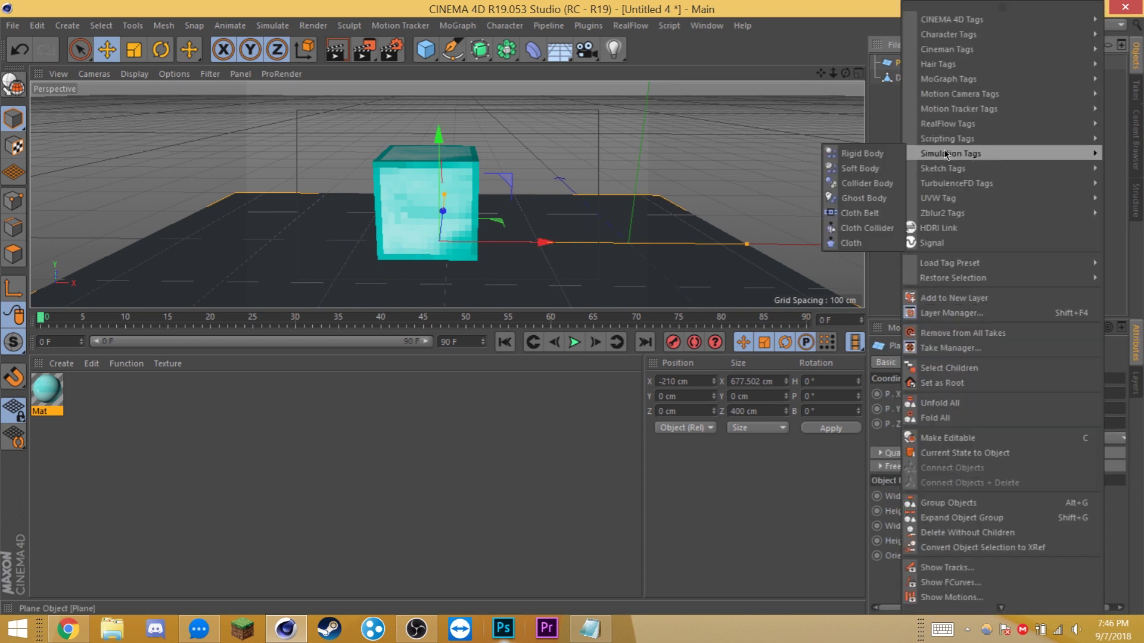
{"action": "left_click", "coordinate": [867, 184]}
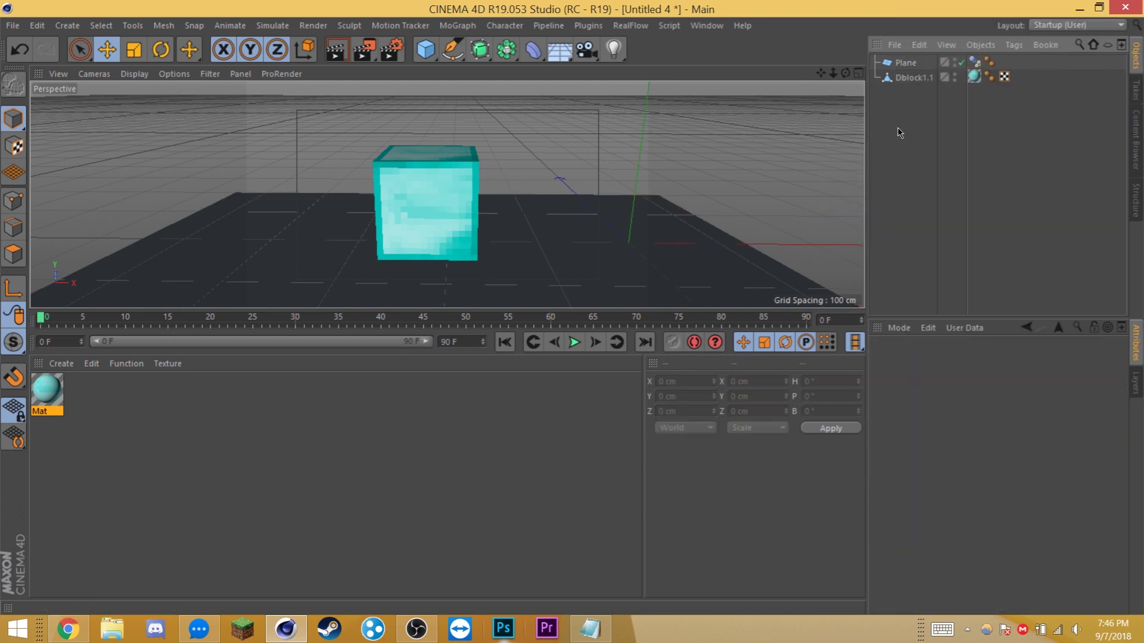
Add a Voronoi Fracture object and make Dblock1.1 its child.
{"action": "left_click", "coordinate": [457, 26]}
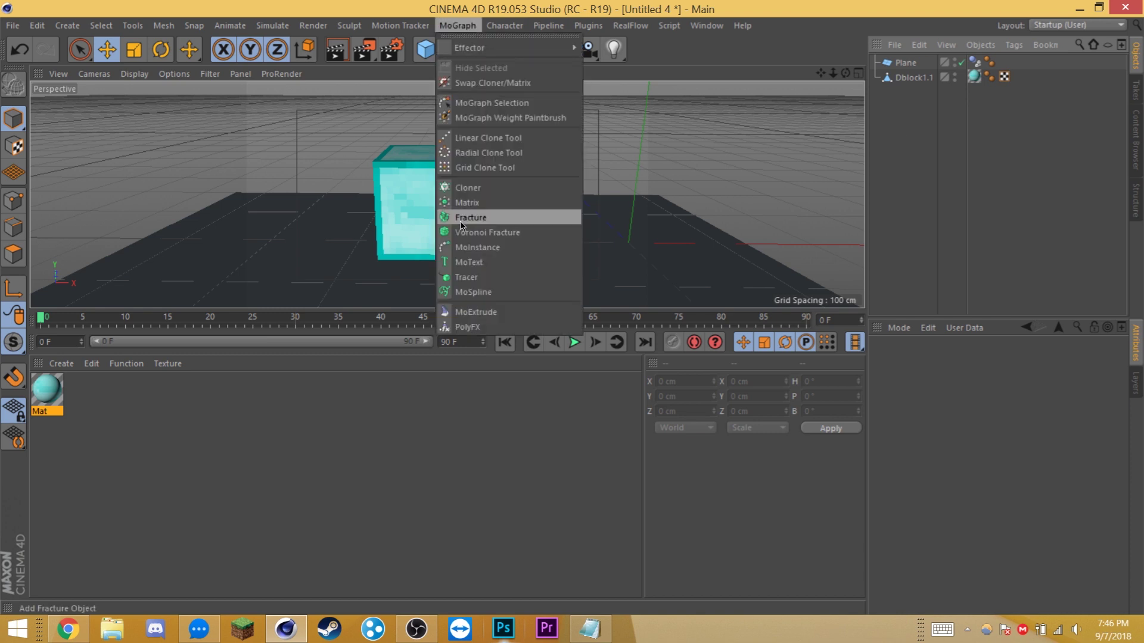
{"action": "left_click", "coordinate": [495, 234]}
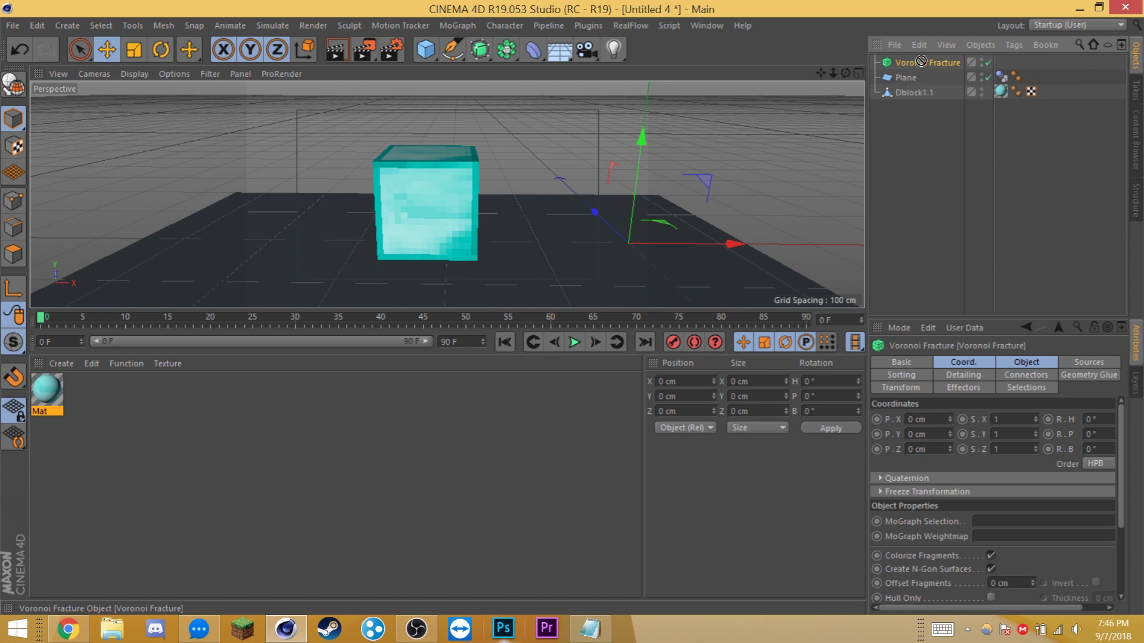
{"action": "left_click_drag", "start_coordinate": [918, 59], "coordinate": [899, 87]}
{"action": "left_click_drag", "start_coordinate": [901, 95], "coordinate": [927, 82]}
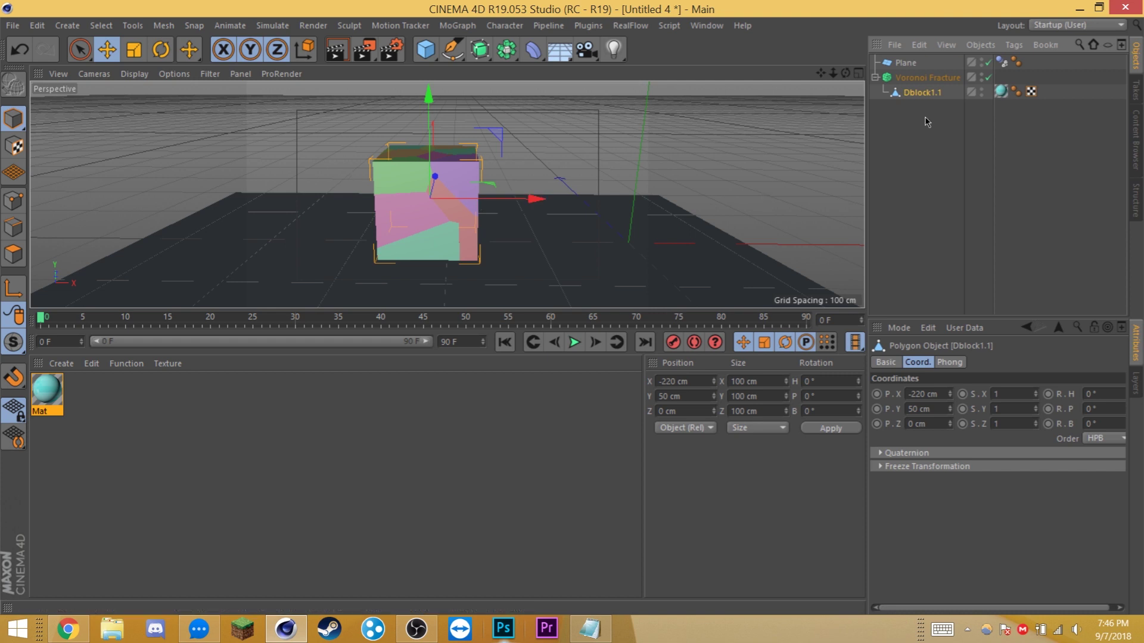
Disable Colorize Fragments and Create N-Gon Surfaces on the Voronoi Fracture object.
{"action": "left_click", "coordinate": [926, 78]}
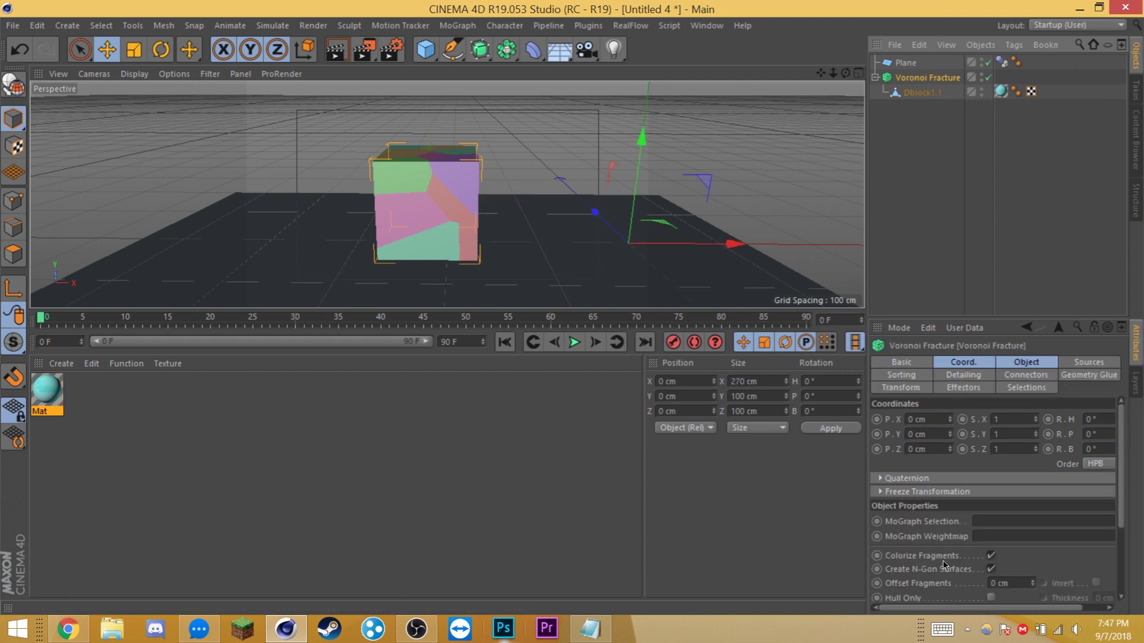
{"action": "left_click", "coordinate": [990, 555]}
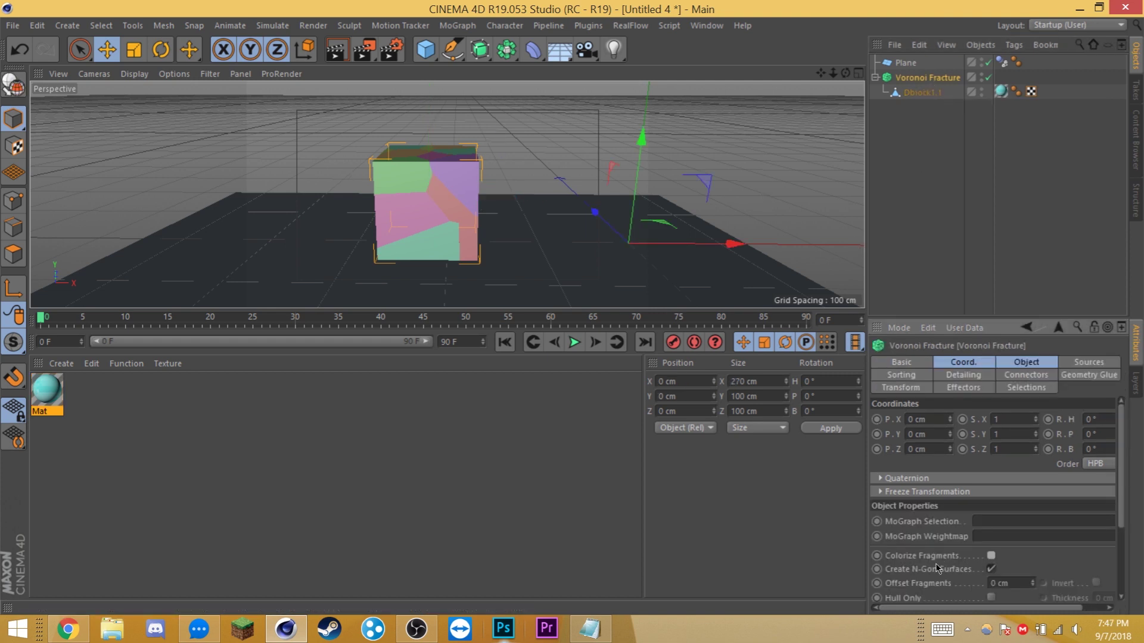
{"action": "left_click", "coordinate": [991, 569]}
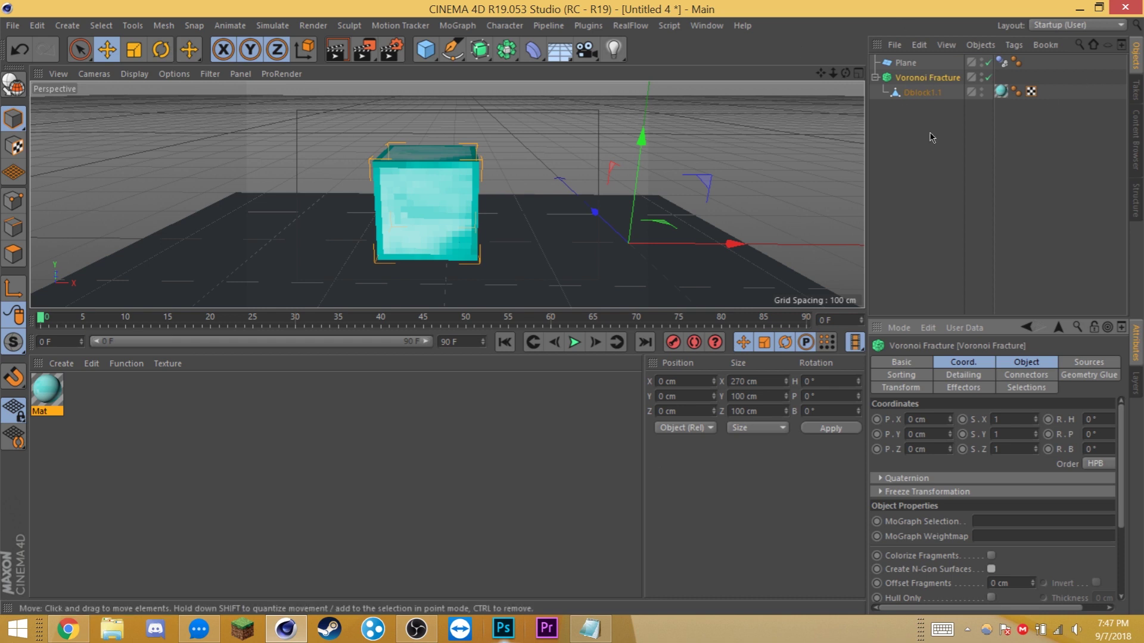
Add a Rigid Body simulation tag to the Voronoi Fracture object and deselect it.
{"action": "right_click", "coordinate": [920, 81]}
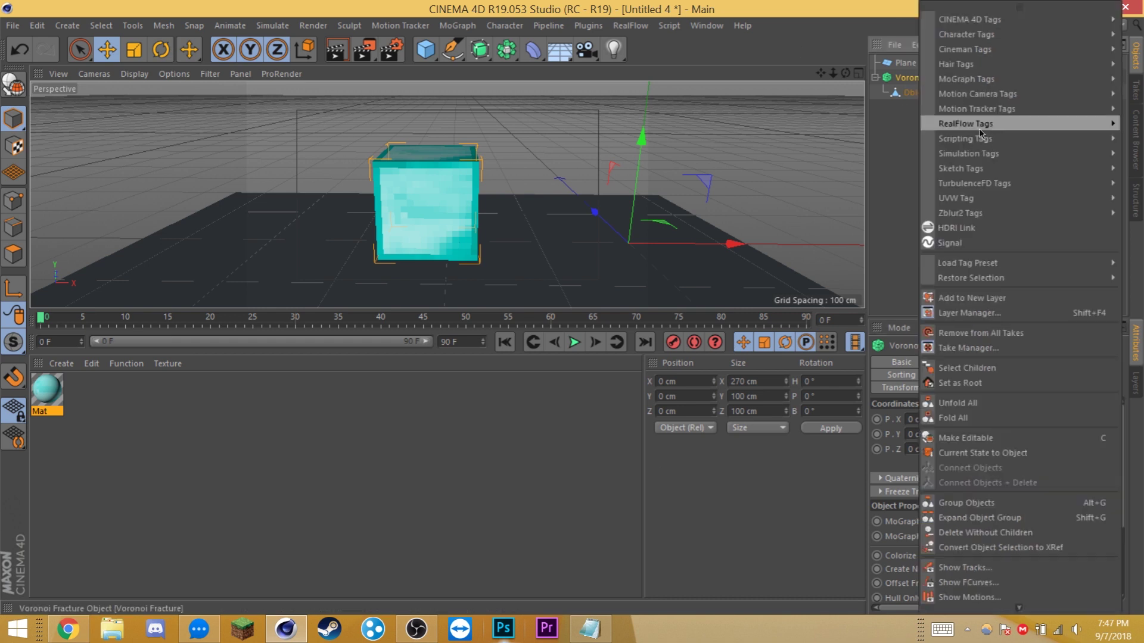
{"action": "mouse_move", "coordinate": [993, 155]}
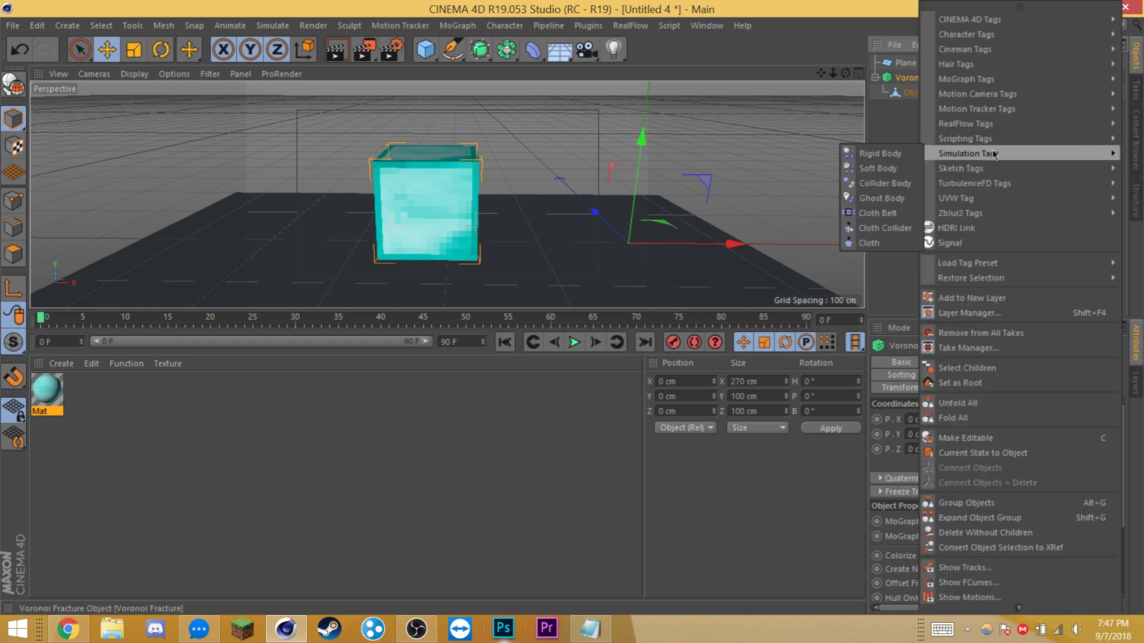
{"action": "left_click", "coordinate": [872, 154]}
{"action": "left_click", "coordinate": [617, 290]}
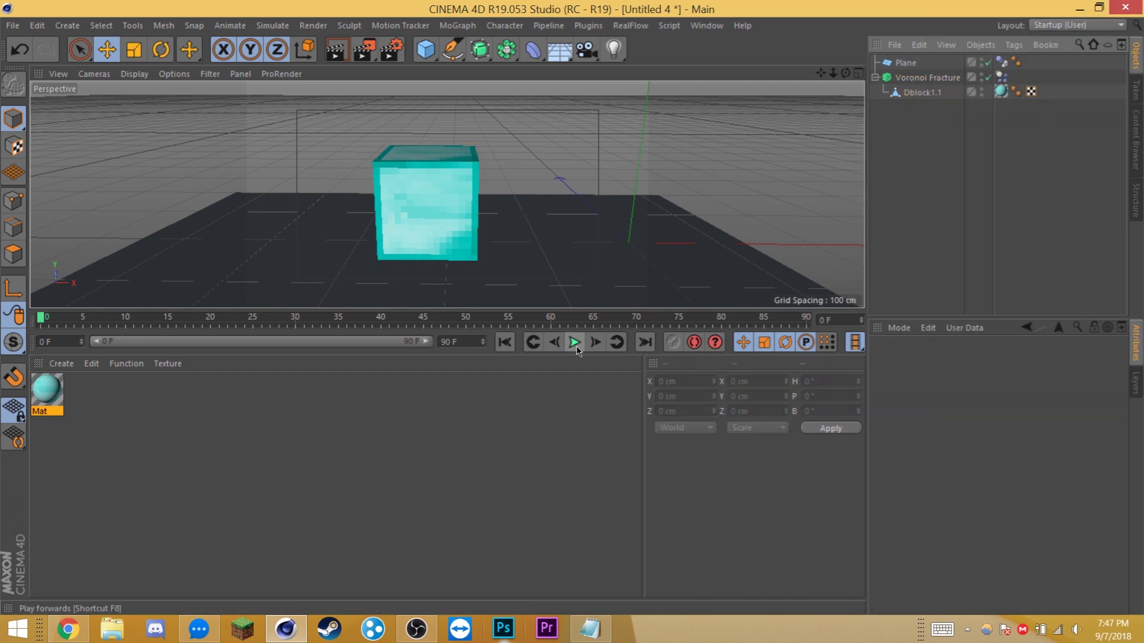
Add a sphere with a radius of about 20 cm and place it above the block at X -220 cm, Y 140 cm.
{"action": "left_click", "coordinate": [432, 47]}
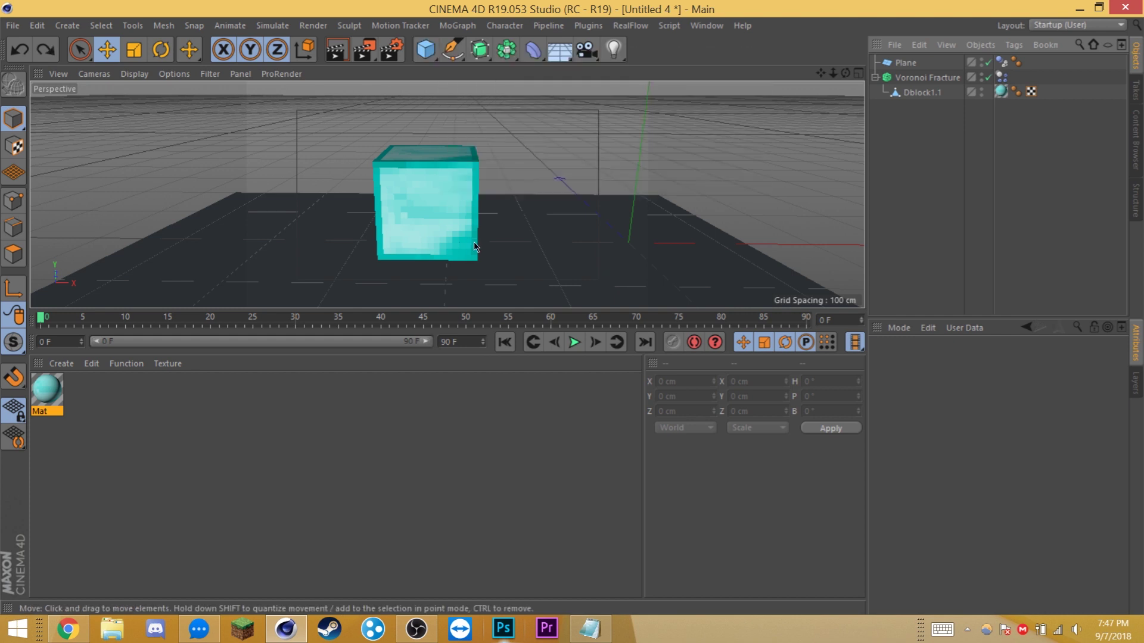
{"action": "left_click", "coordinate": [434, 49]}
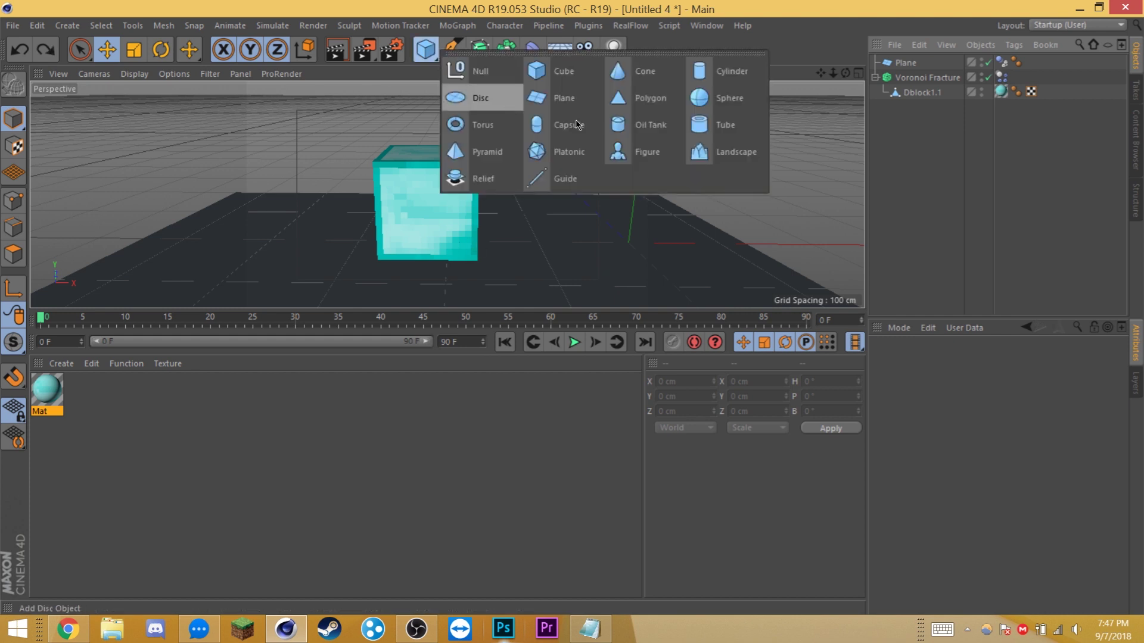
{"action": "left_click", "coordinate": [724, 106]}
{"action": "left_click_drag", "start_coordinate": [722, 244], "coordinate": [647, 243]}
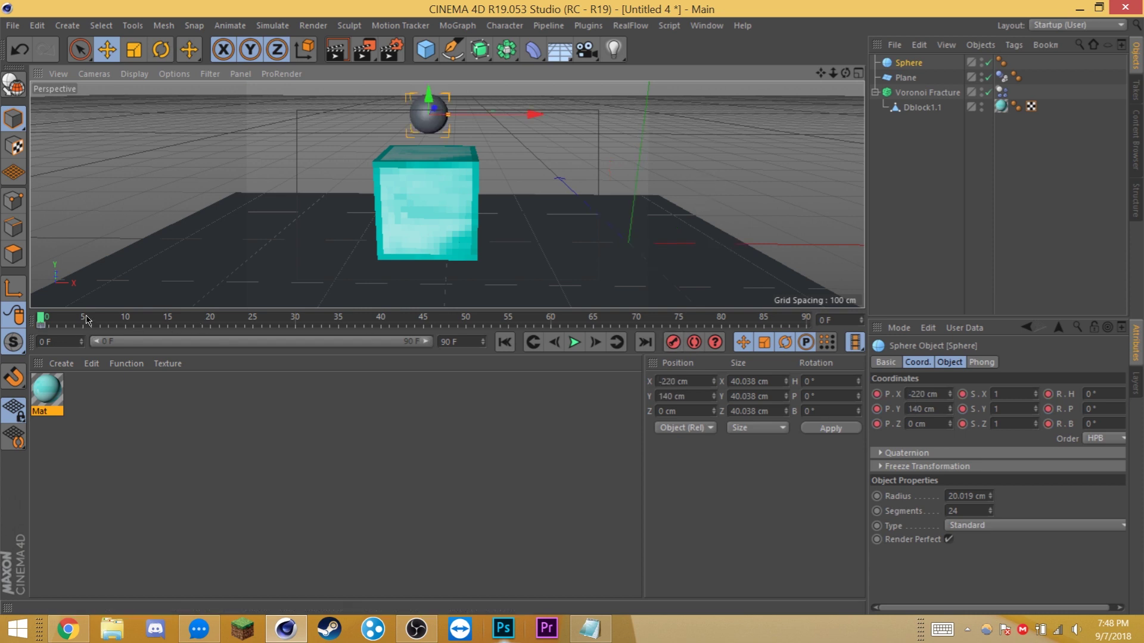
Lower the sphere to Y 110 cm at frame 5 and add a Collider Body tag to it.
{"action": "left_click", "coordinate": [82, 321]}
{"action": "left_click_drag", "start_coordinate": [433, 95], "coordinate": [433, 124]}
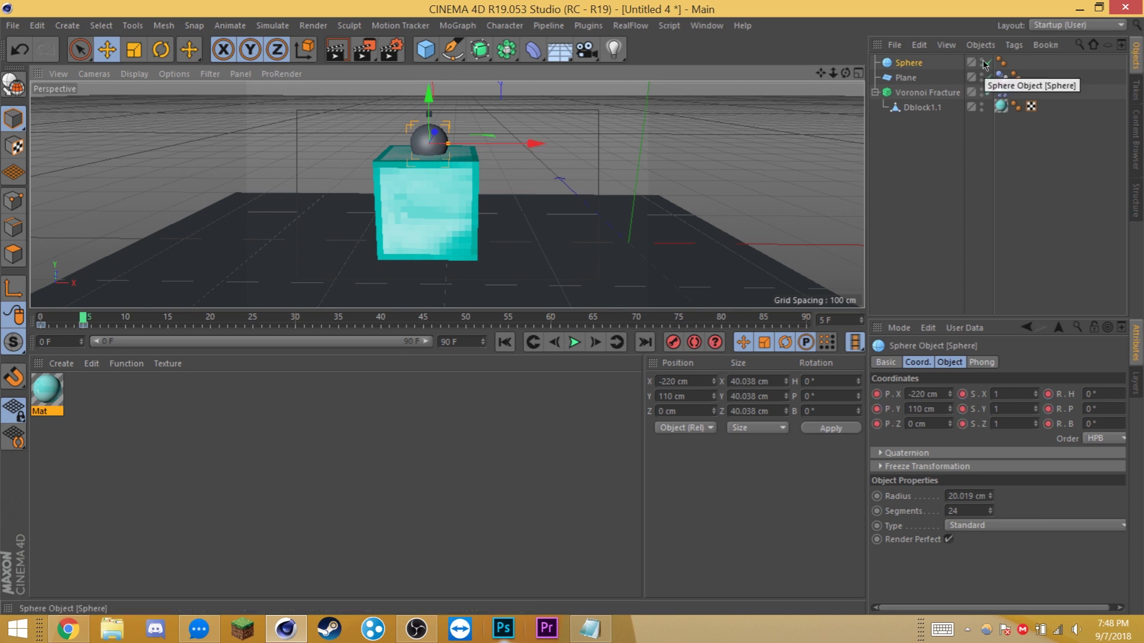
{"action": "right_click", "coordinate": [907, 63]}
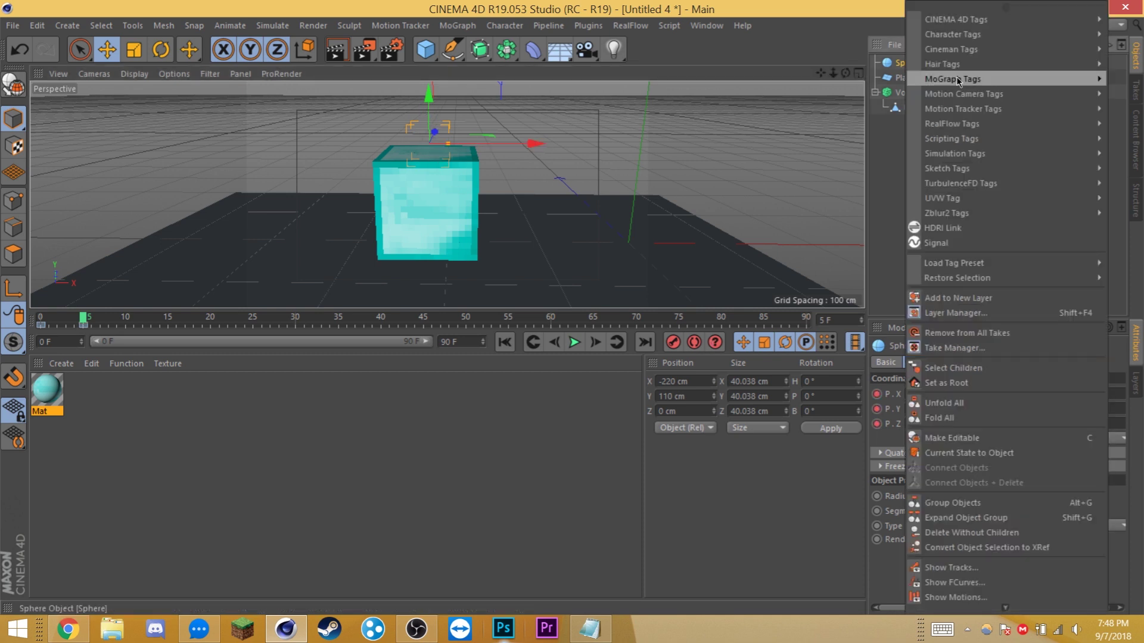
{"action": "mouse_move", "coordinate": [951, 141]}
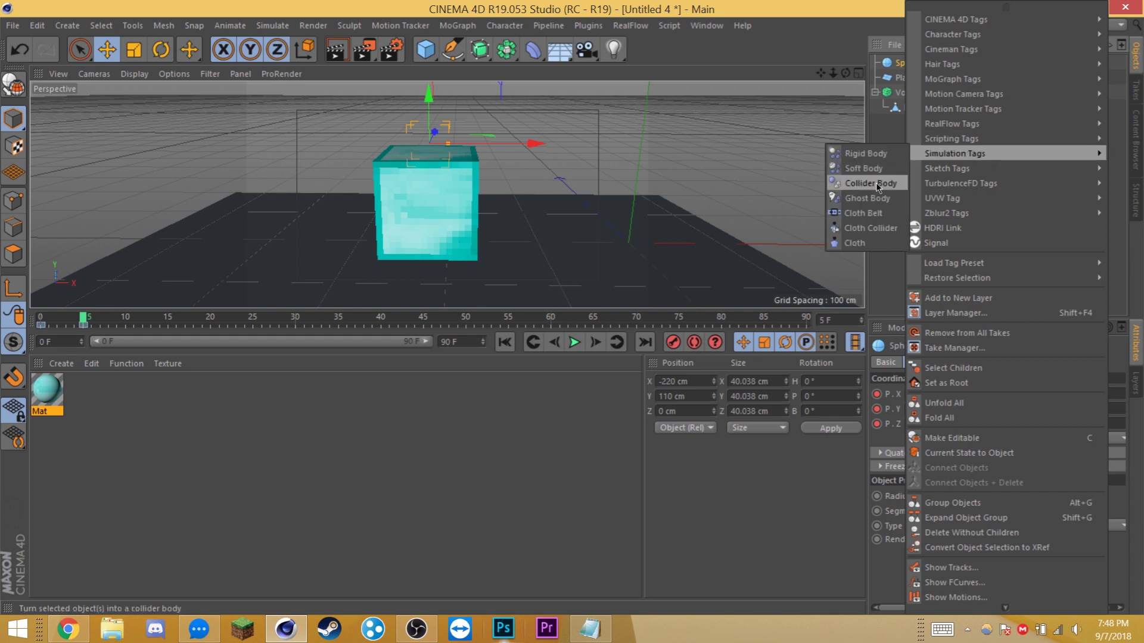
{"action": "left_click", "coordinate": [876, 183]}
Play the fracture simulation and examine the Collision settings of the Voronoi Fracture's dynamics tag.
{"action": "left_click", "coordinate": [577, 343]}
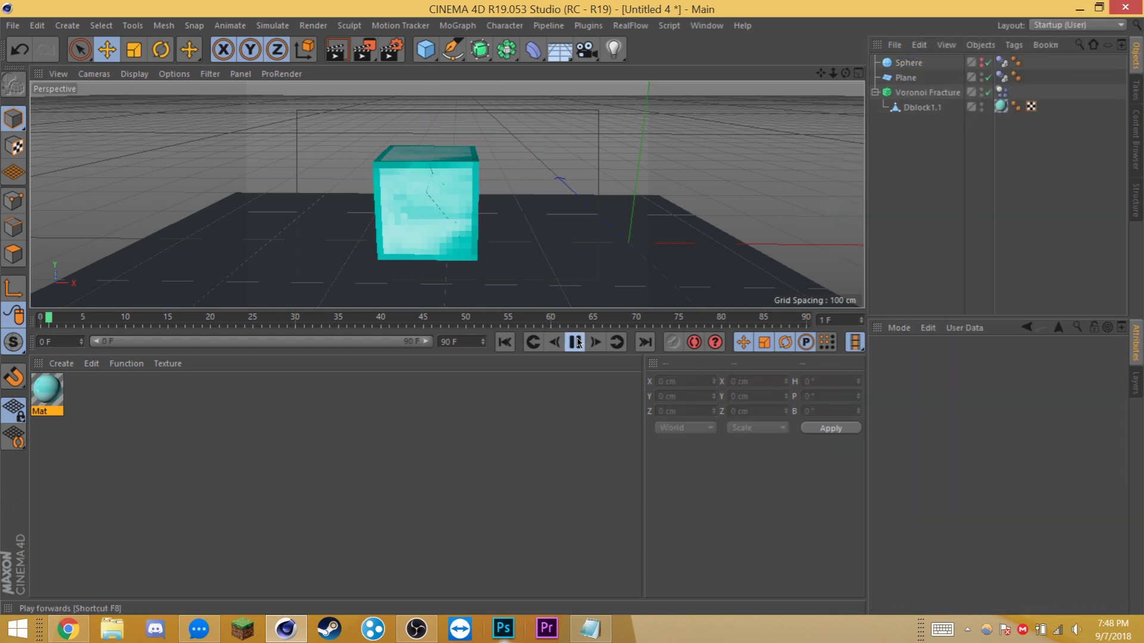
{"action": "left_click", "coordinate": [574, 342]}
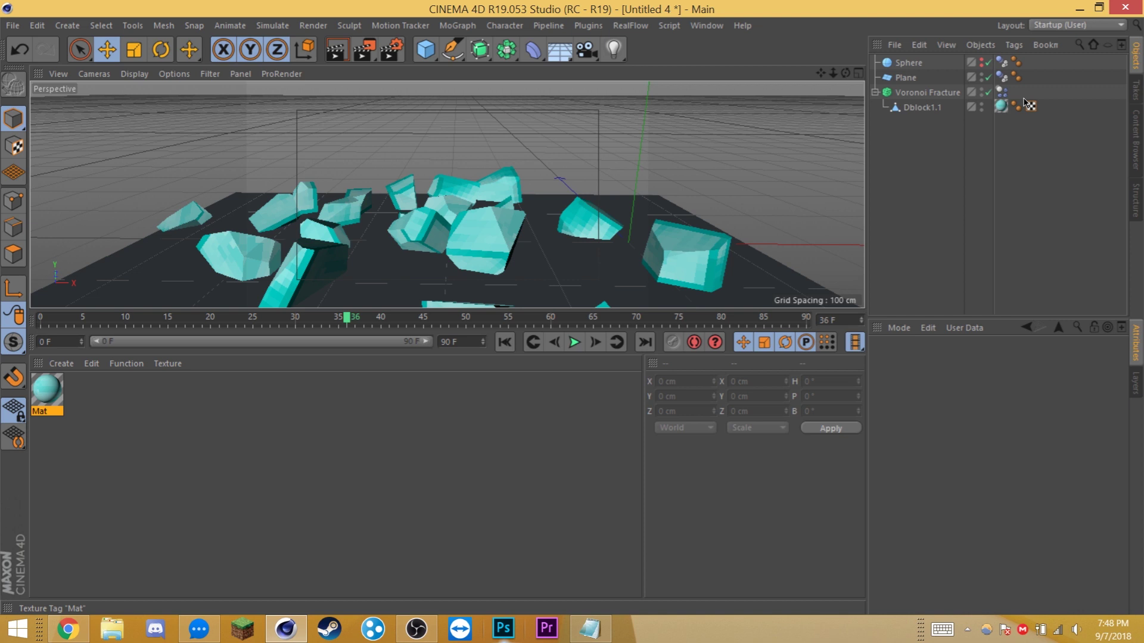
{"action": "left_click", "coordinate": [1001, 92]}
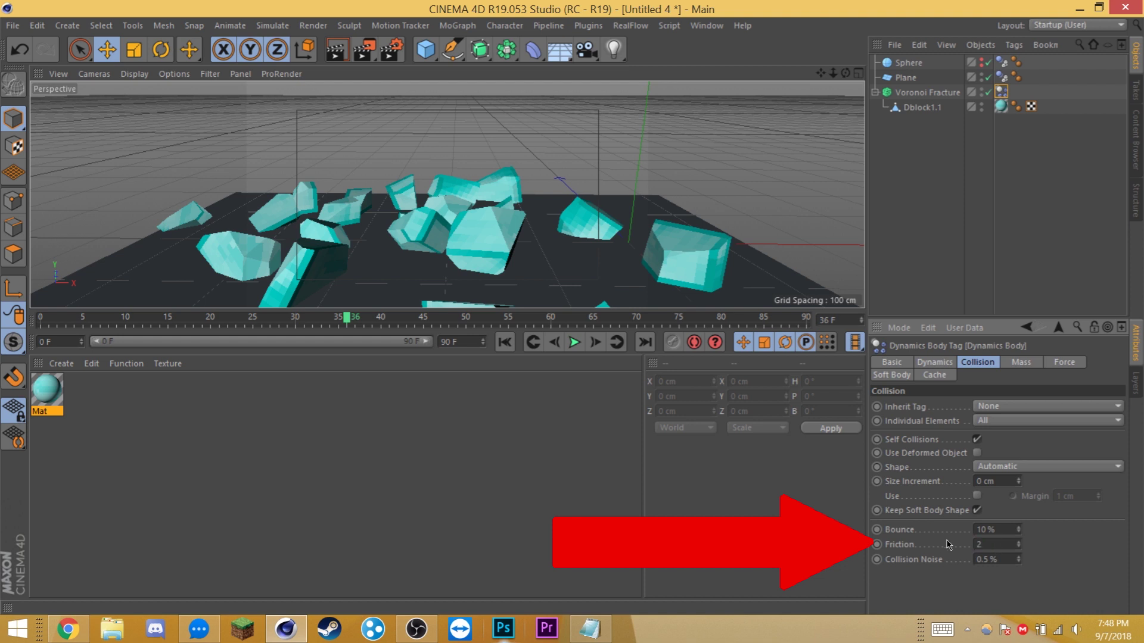
{"action": "left_click", "coordinate": [573, 343]}
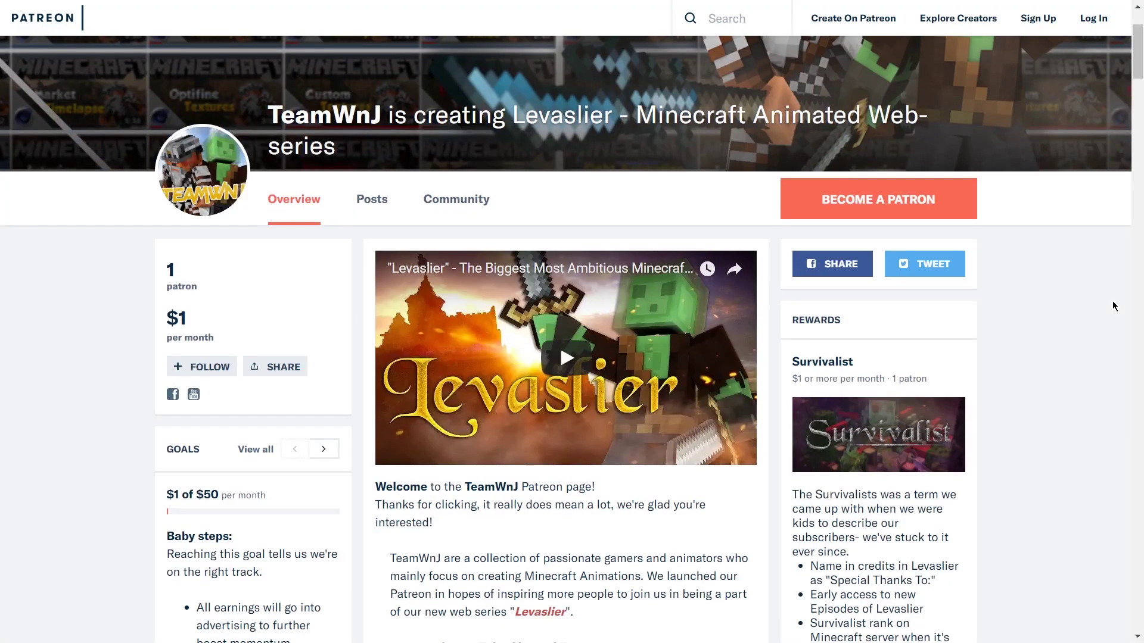
{"action": "scroll", "coordinate": [1112, 301], "scroll_direction": "down", "scroll_amount": 10}
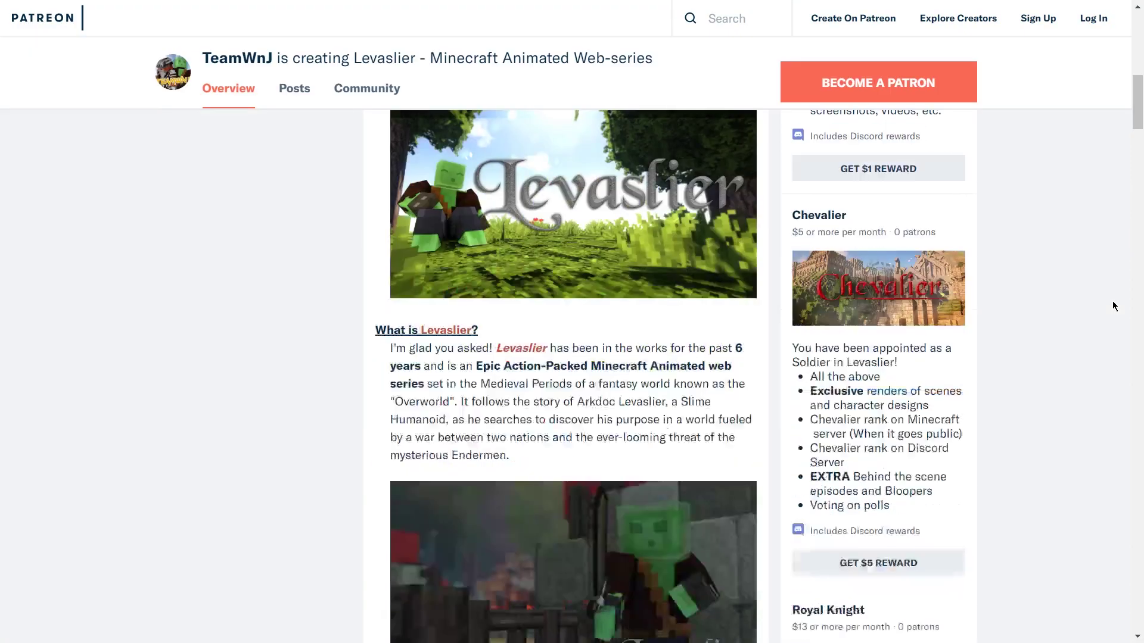
{"action": "scroll", "coordinate": [1112, 301], "scroll_direction": "down", "scroll_amount": 3}
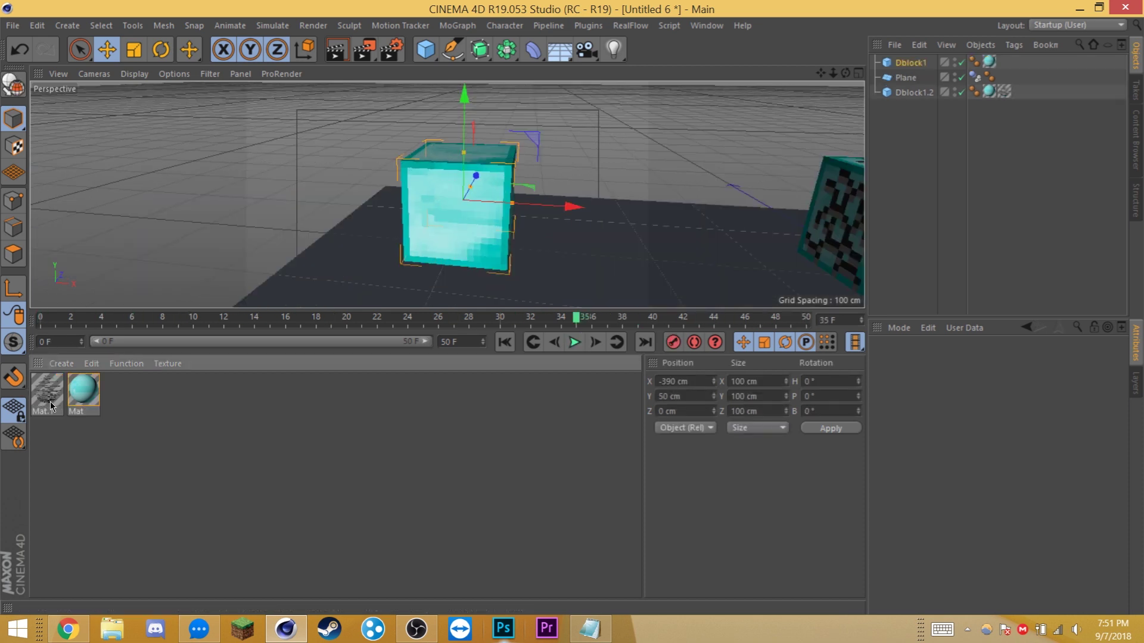
Apply the Mat.1 crack material to Dblock1 and set its texture tag's Length V to 1000%.
{"action": "left_click", "coordinate": [53, 393]}
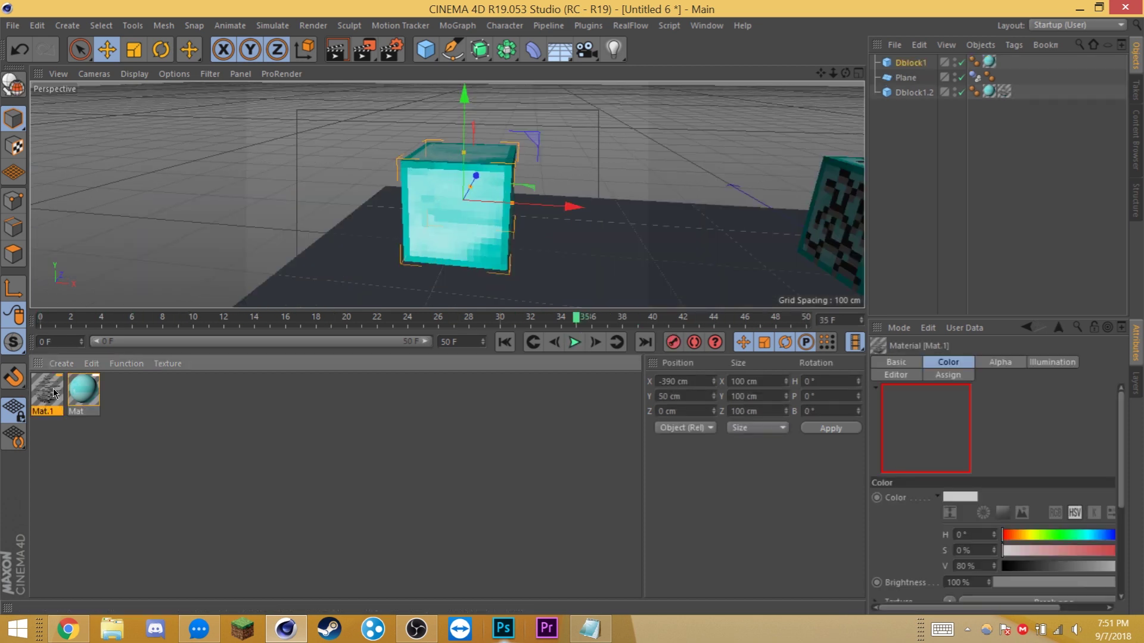
{"action": "left_click_drag", "start_coordinate": [53, 389], "coordinate": [877, 67]}
{"action": "scroll", "coordinate": [437, 158], "scroll_direction": "up", "scroll_amount": 3}
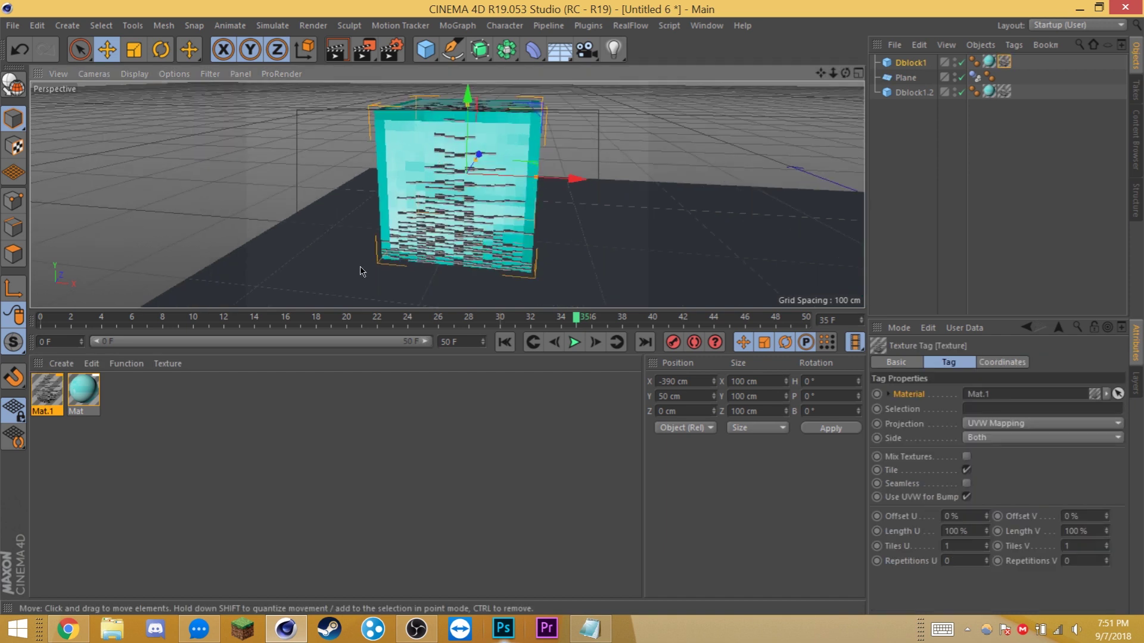
{"action": "left_click", "coordinate": [1092, 532]}
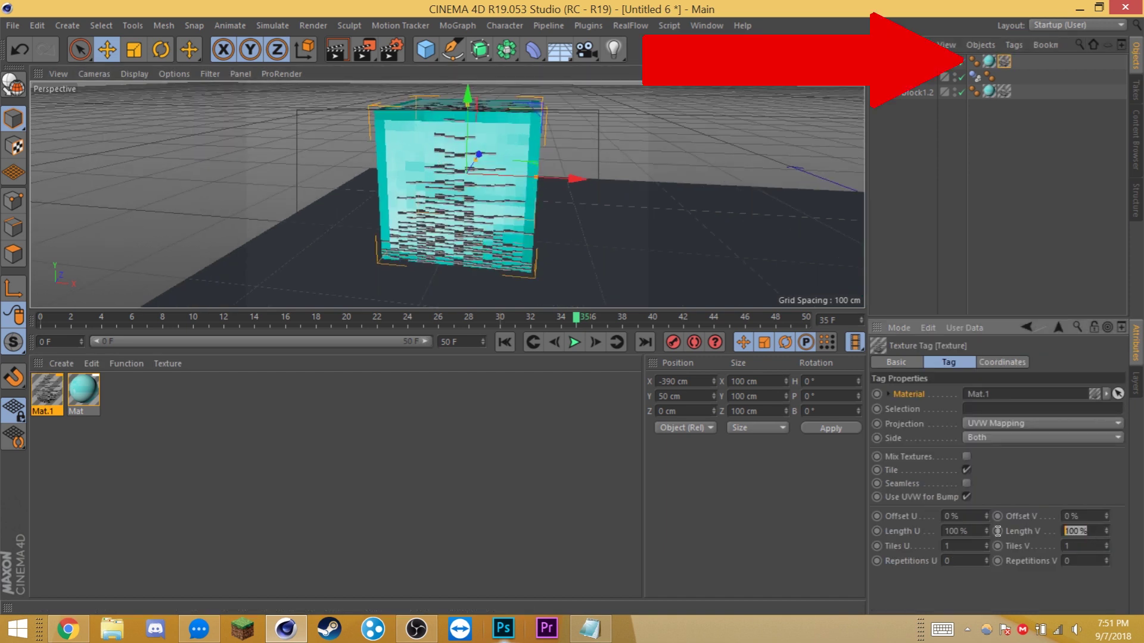
{"action": "type", "text": "10"}
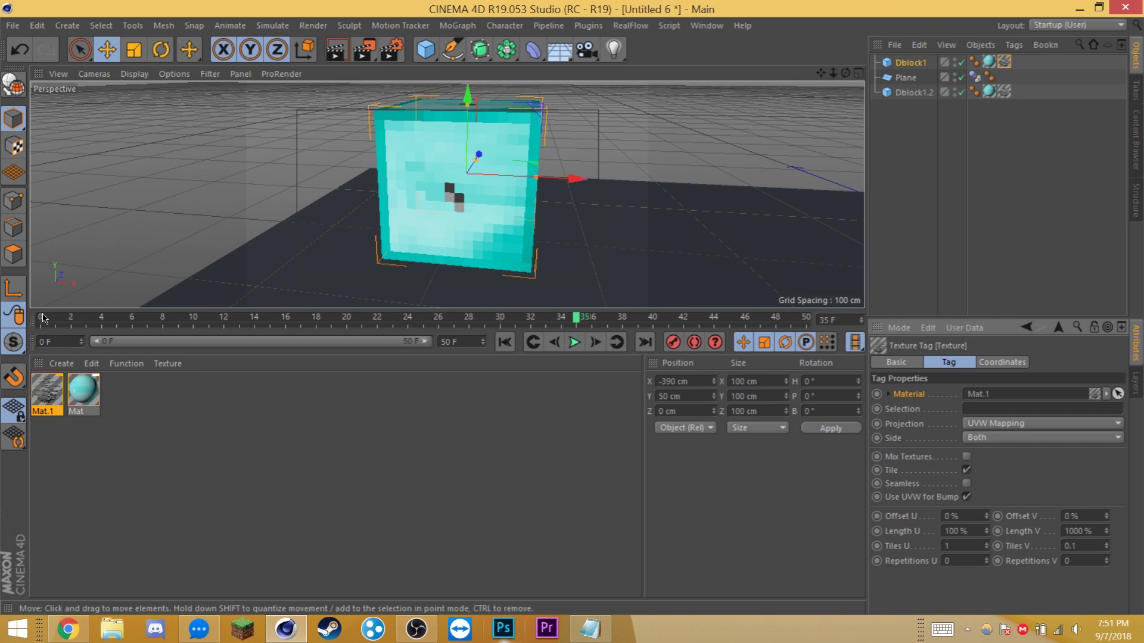
Keyframe the texture tag's Material as Mat.1 at frame 2 and as empty at frame 1.
{"action": "left_click", "coordinate": [72, 320]}
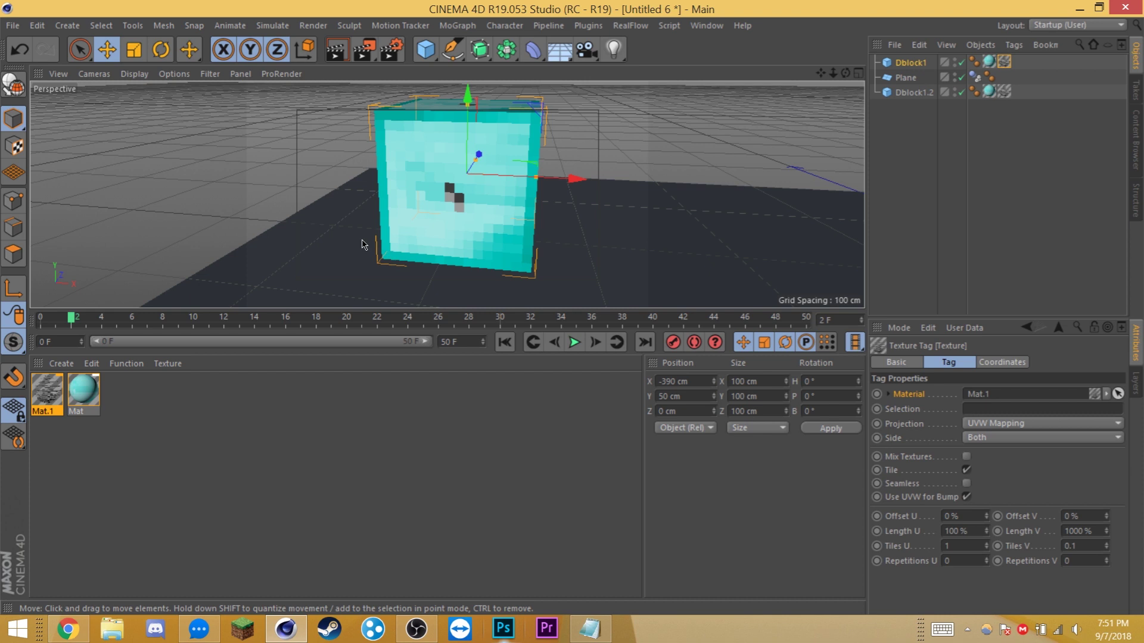
{"action": "left_click", "coordinate": [877, 394]}
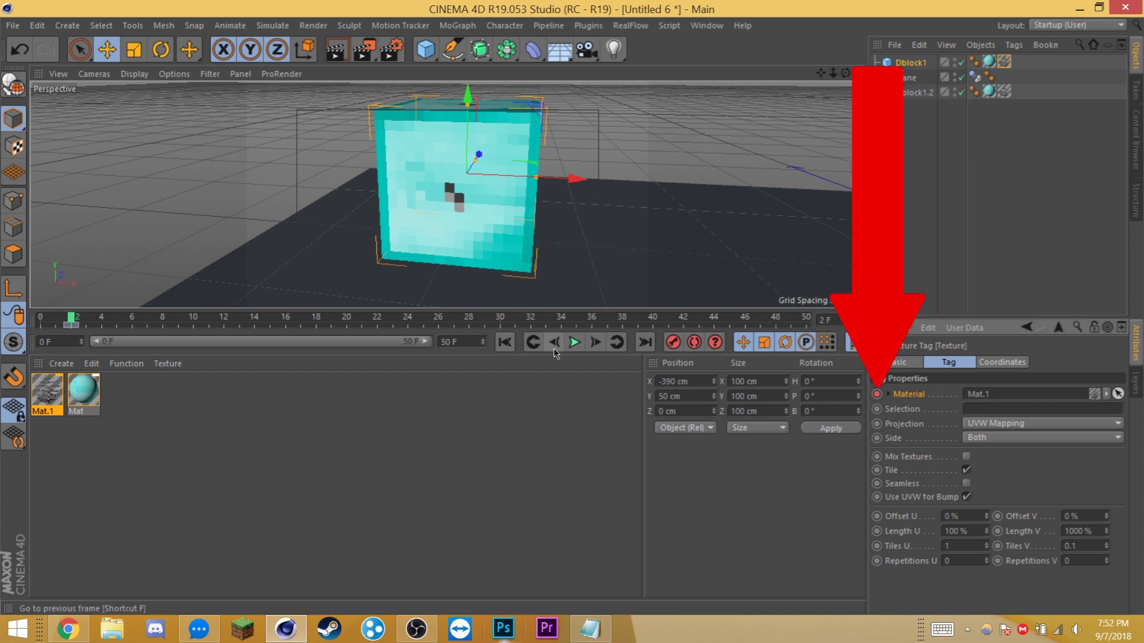
{"action": "left_click", "coordinate": [1118, 393]}
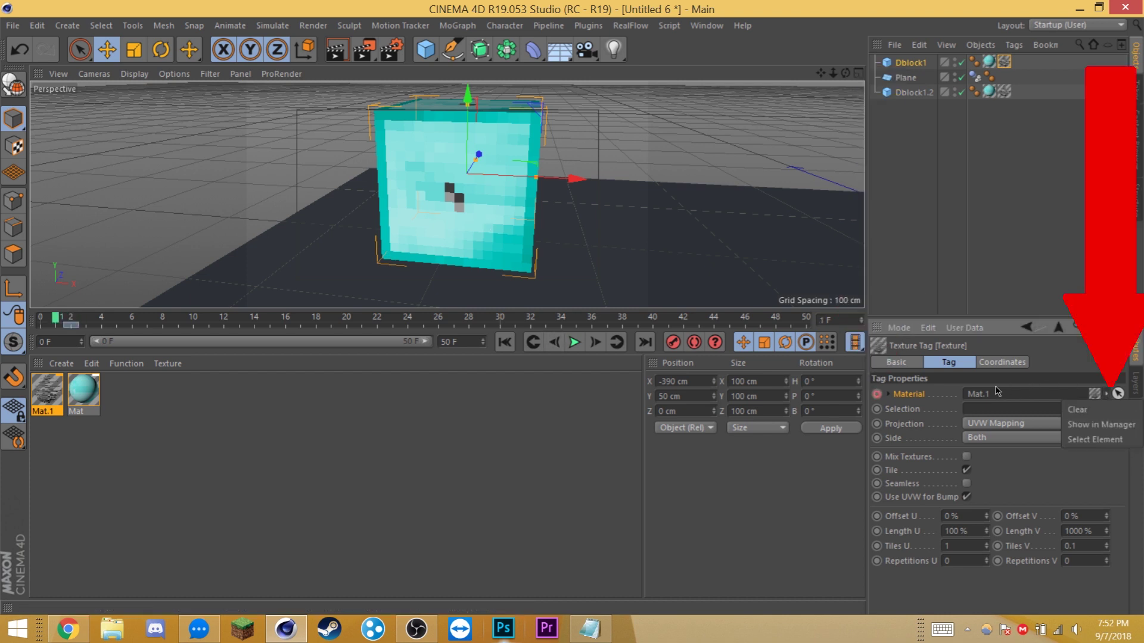
{"action": "left_click", "coordinate": [1083, 411]}
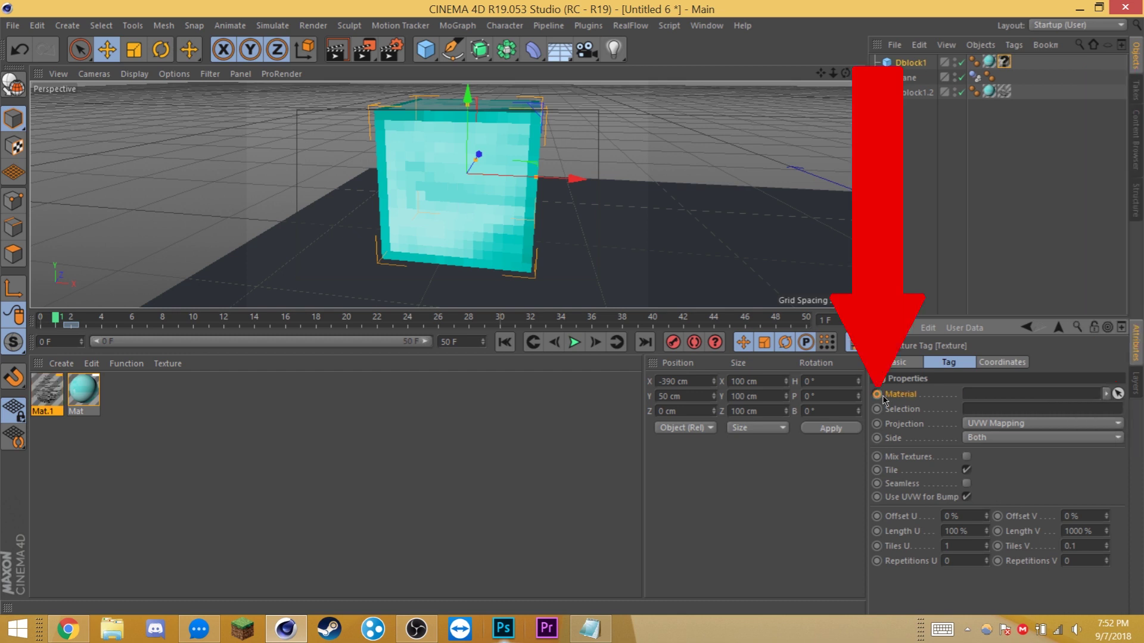
Keyframe Offset V at 0% on frame 2 and lower it every four frames down to -900% on frame 38.
{"action": "left_click", "coordinate": [66, 322]}
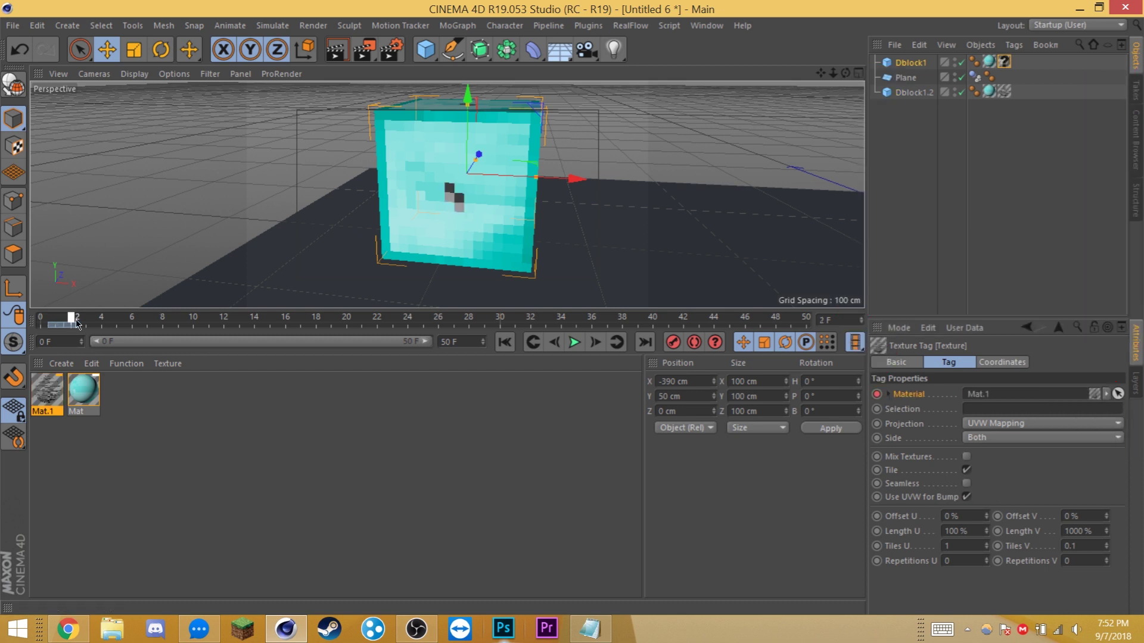
{"action": "left_click", "coordinate": [997, 515], "text": "ctrl"}
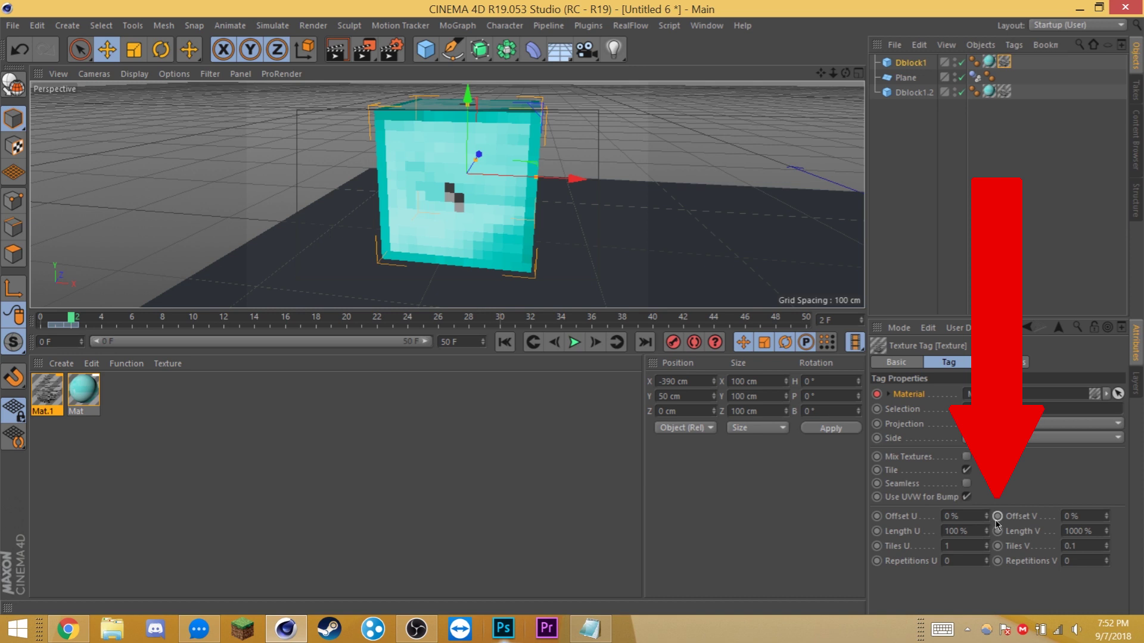
{"action": "left_click", "coordinate": [133, 322]}
{"action": "left_click", "coordinate": [1087, 514]}
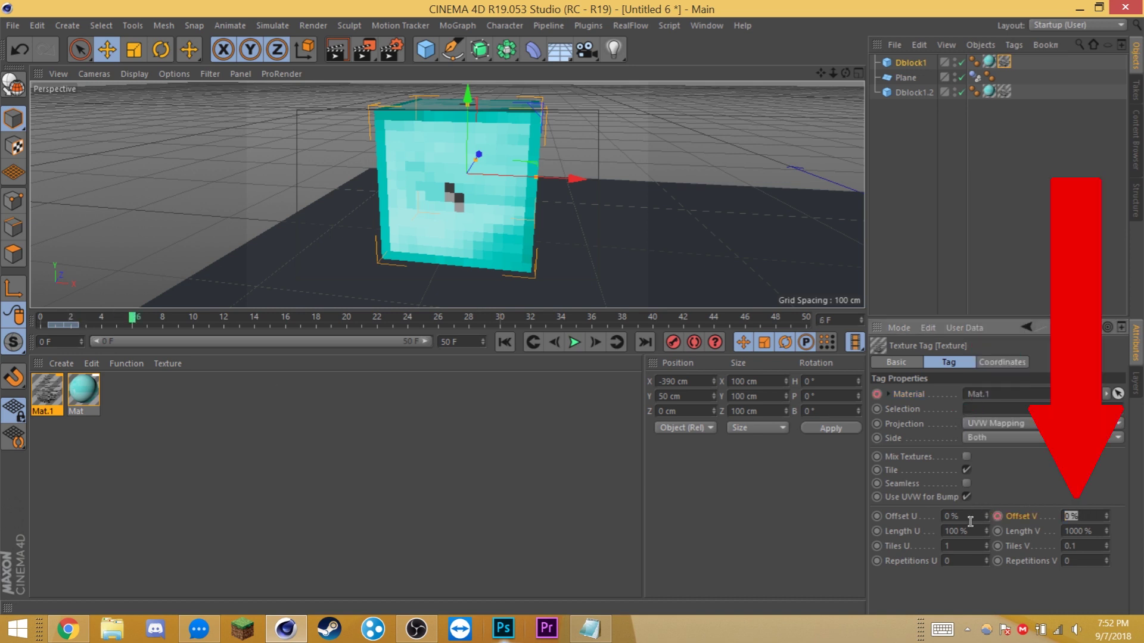
{"action": "type", "text": "-10"}
{"action": "left_click", "coordinate": [997, 516], "text": "ctrl"}
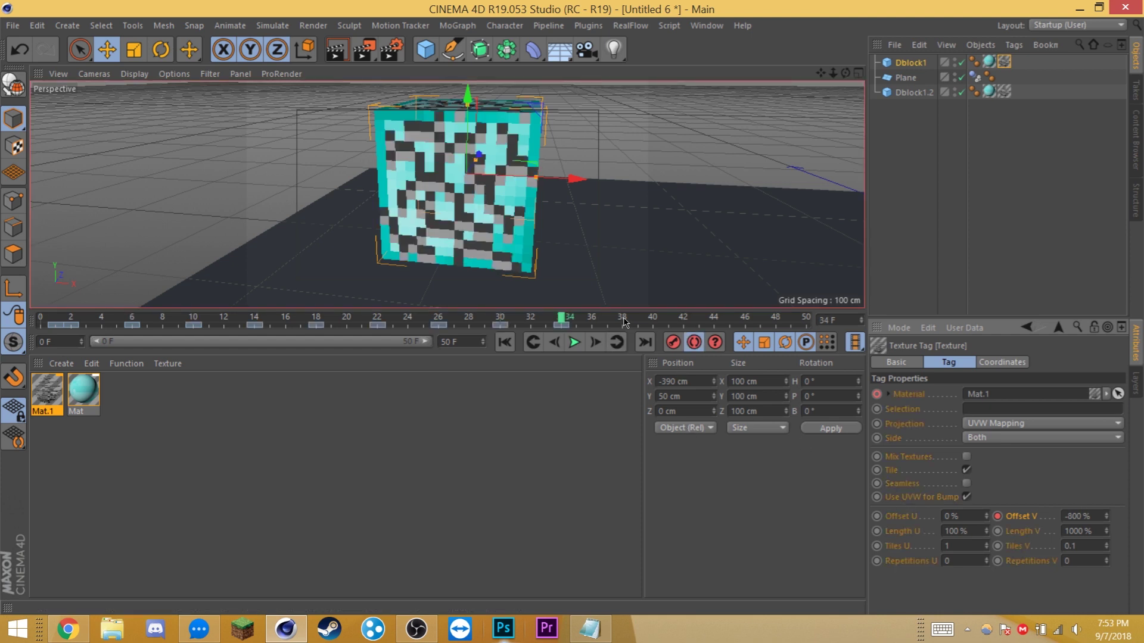
{"action": "left_click", "coordinate": [623, 318]}
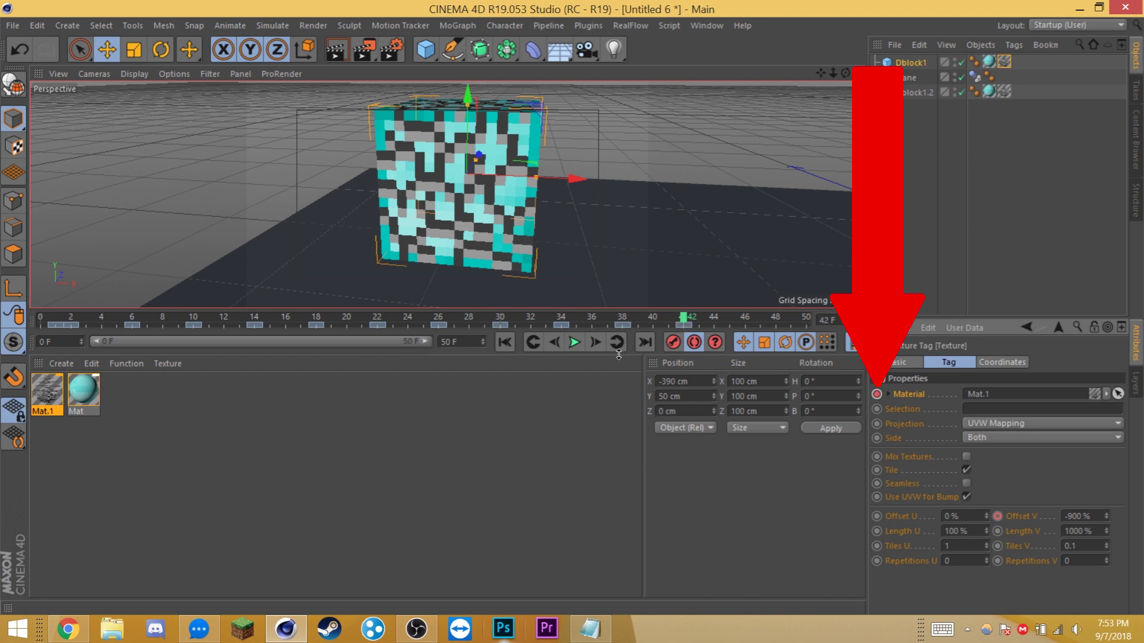
Clear the texture tag's Material at frame 43 and keyframe it as empty.
{"action": "left_click", "coordinate": [595, 342]}
{"action": "left_click", "coordinate": [1106, 394]}
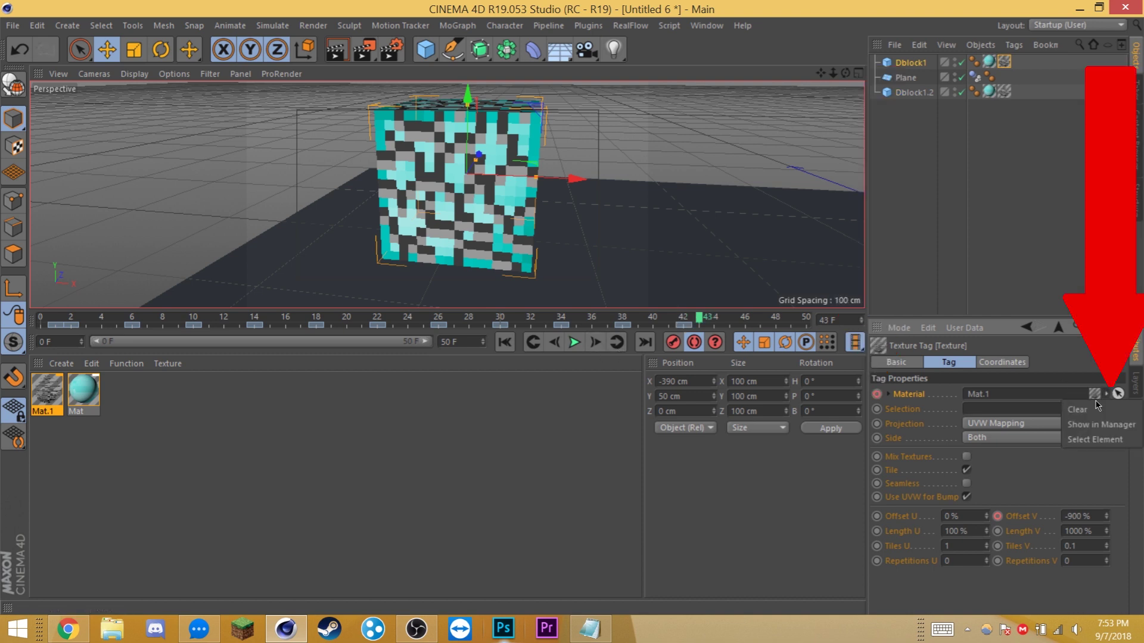
{"action": "left_click", "coordinate": [1086, 404]}
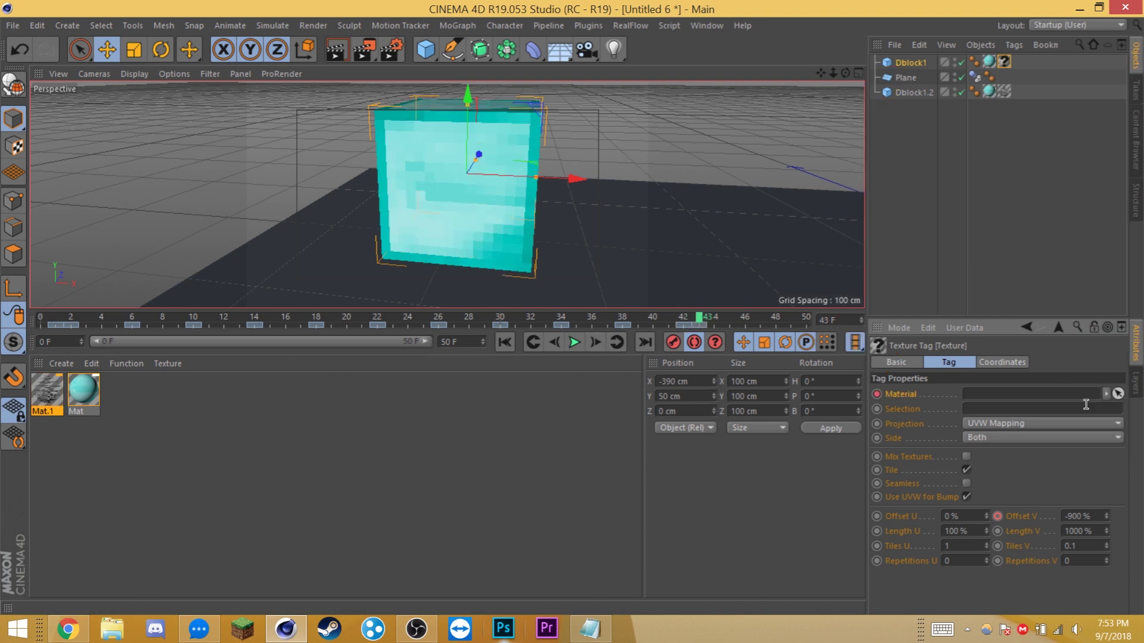
Select all of Dblock1's texture keyframes, change their interpolation, and play back the cracking animation.
{"action": "left_click", "coordinate": [690, 323]}
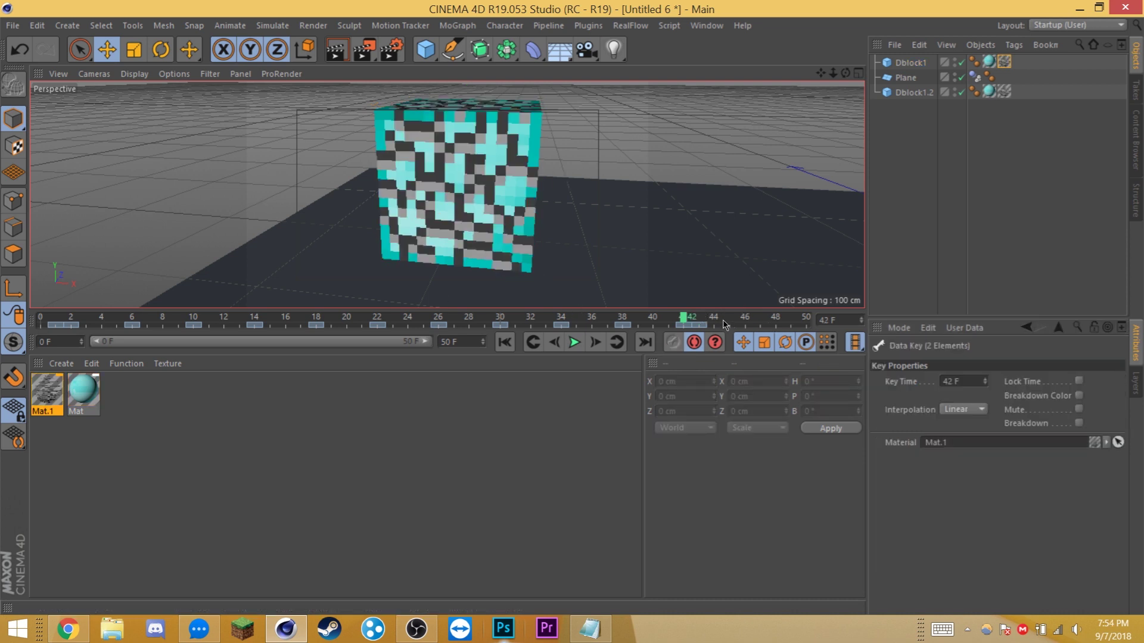
{"action": "key", "text": "ctrl+a"}
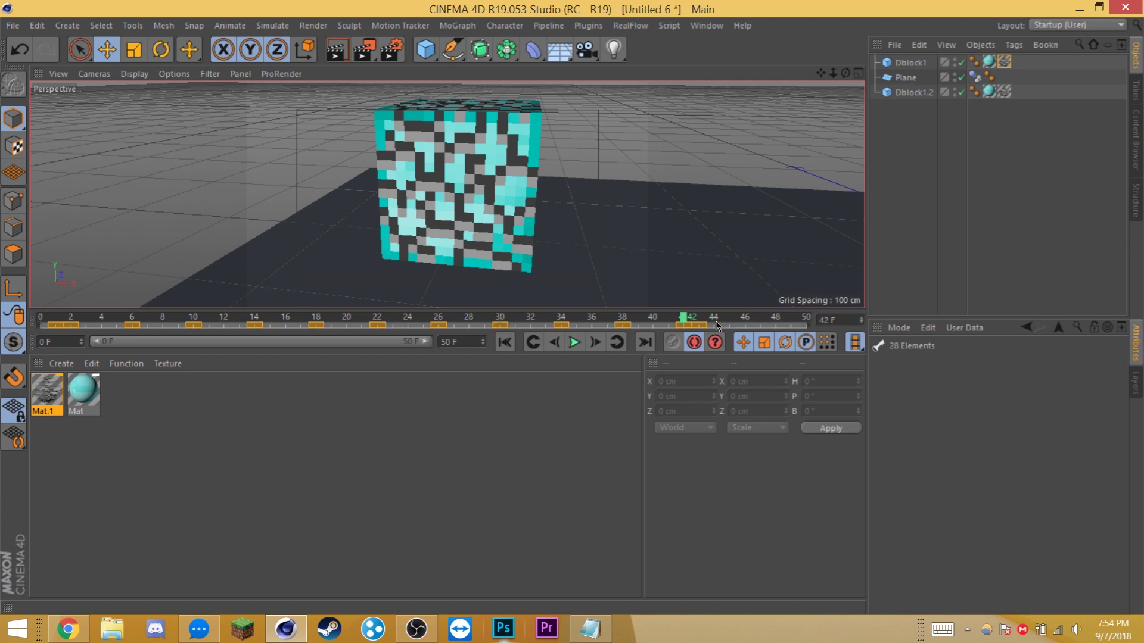
{"action": "right_click", "coordinate": [624, 327]}
{"action": "left_click", "coordinate": [590, 349]}
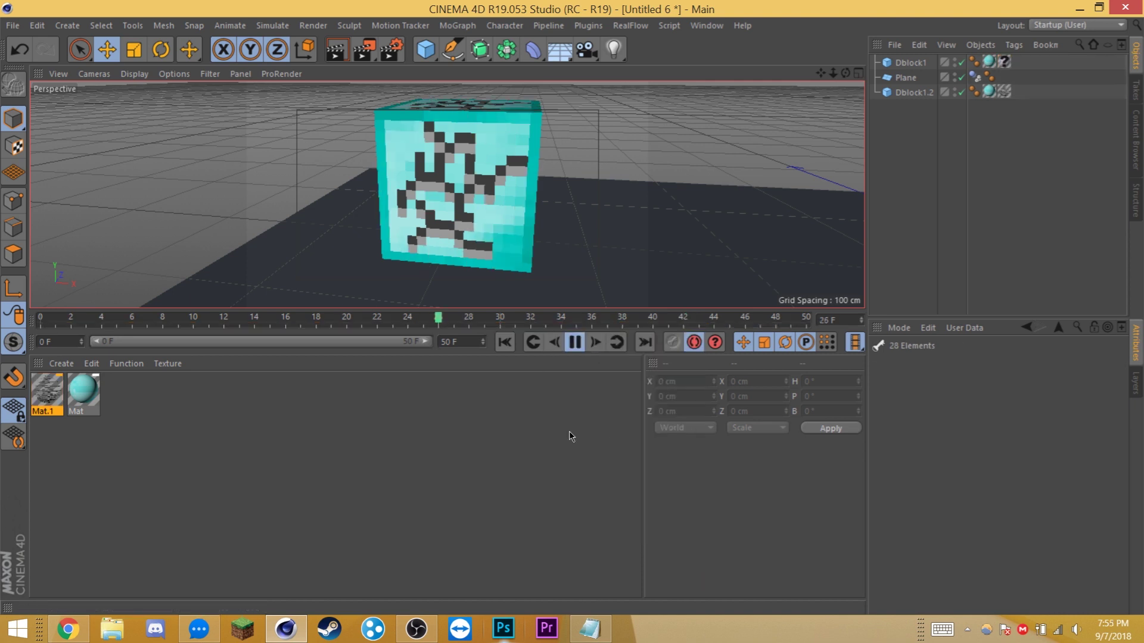